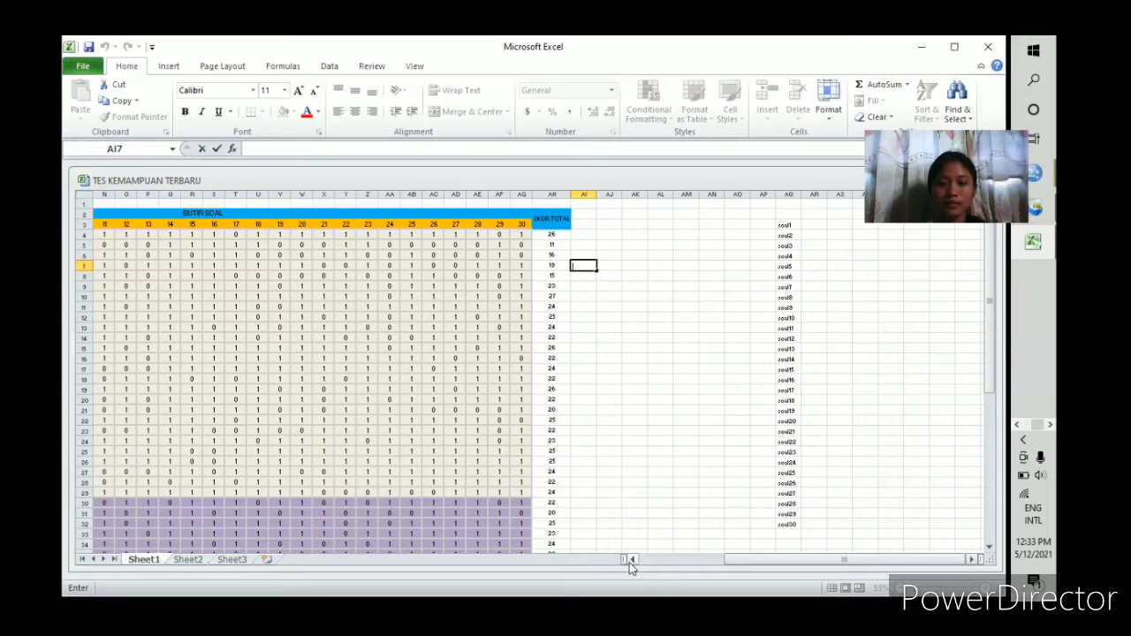
Review the answer scores for items 1 to 30 and the answer-code legend in the test worksheet.
click(631, 561)
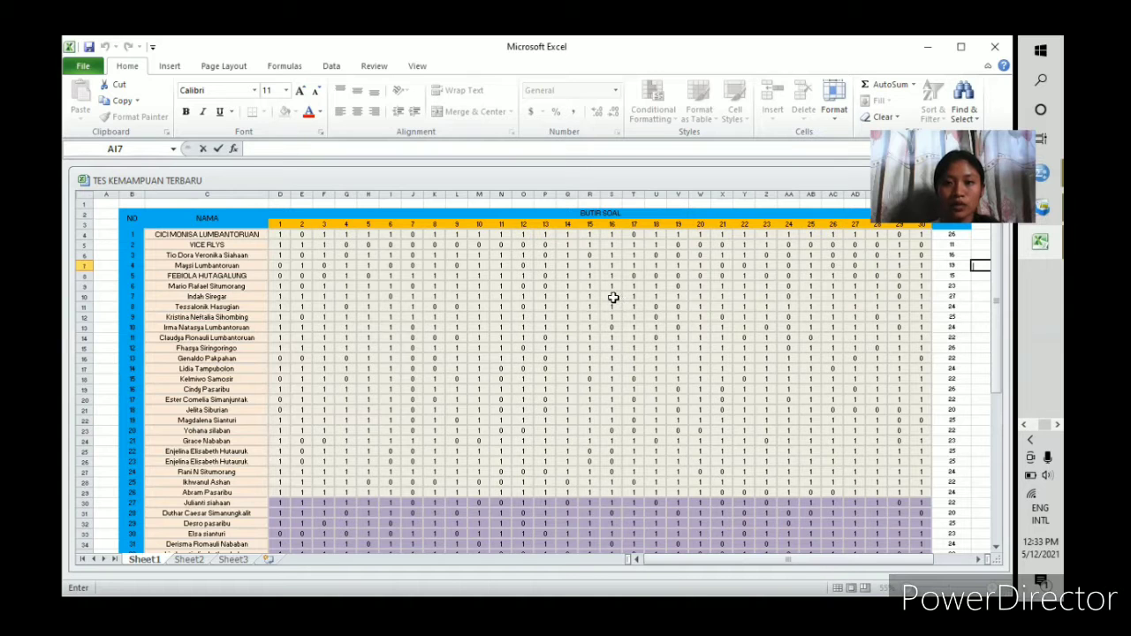
scroll(263, 298, down, 3)
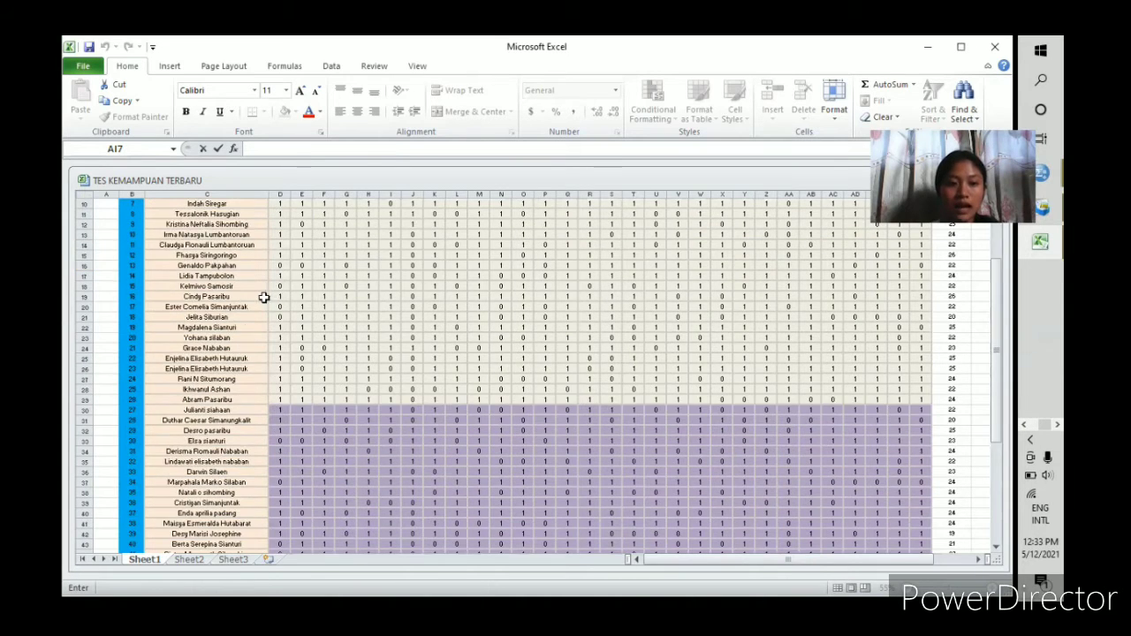
scroll(263, 298, down, 8)
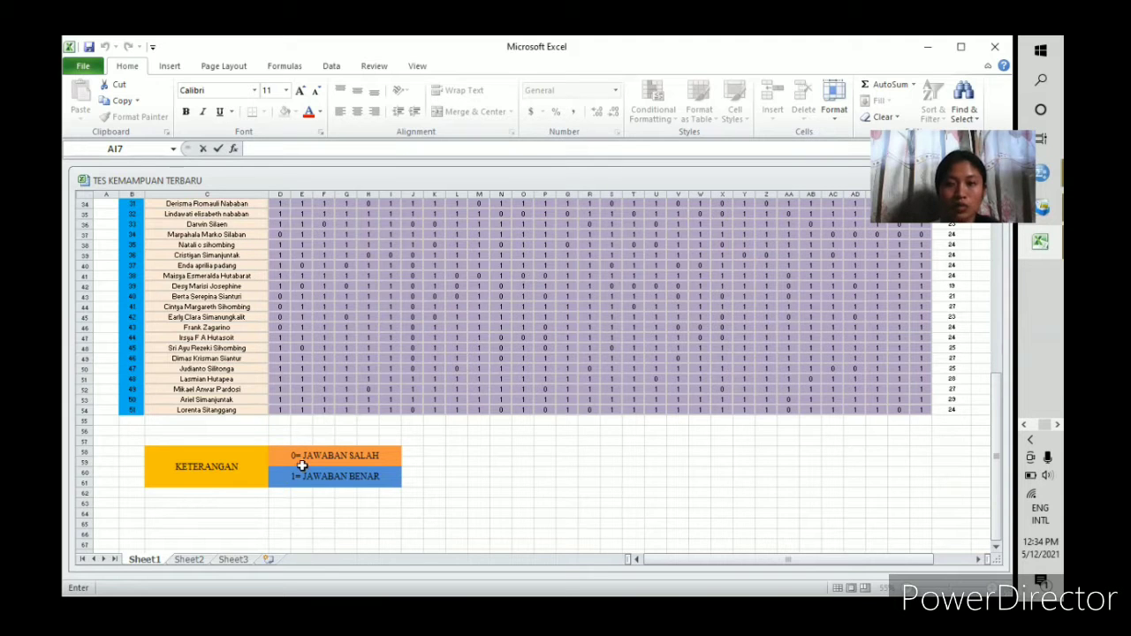
scroll(535, 371, up, 10)
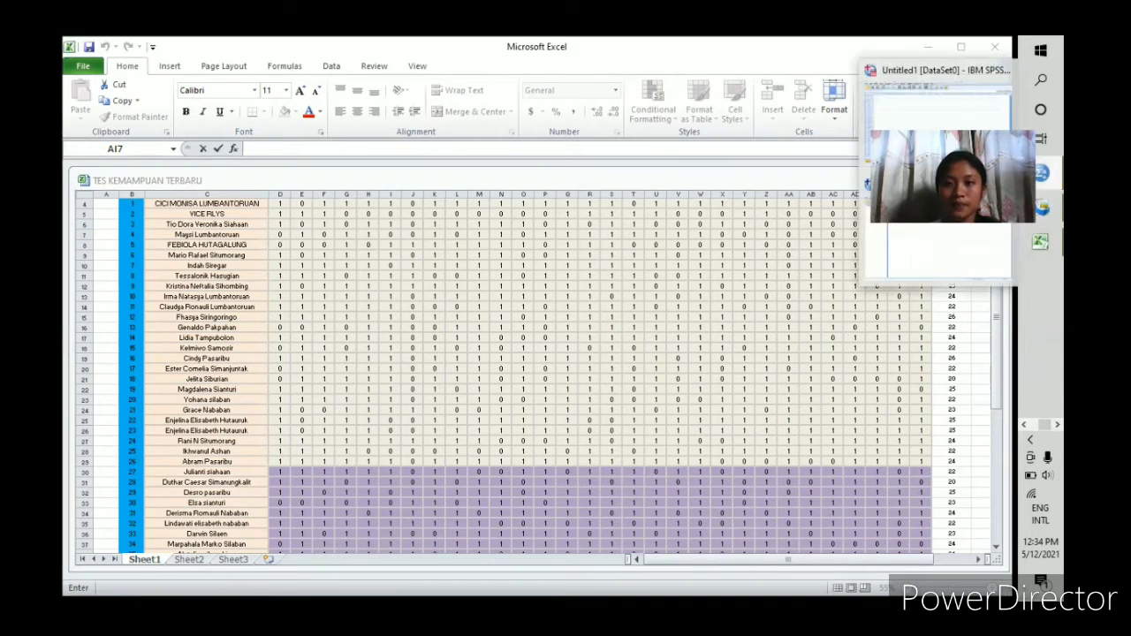
Switch to the SPSS Data Editor and display the empty variable definition grid.
click(1042, 172)
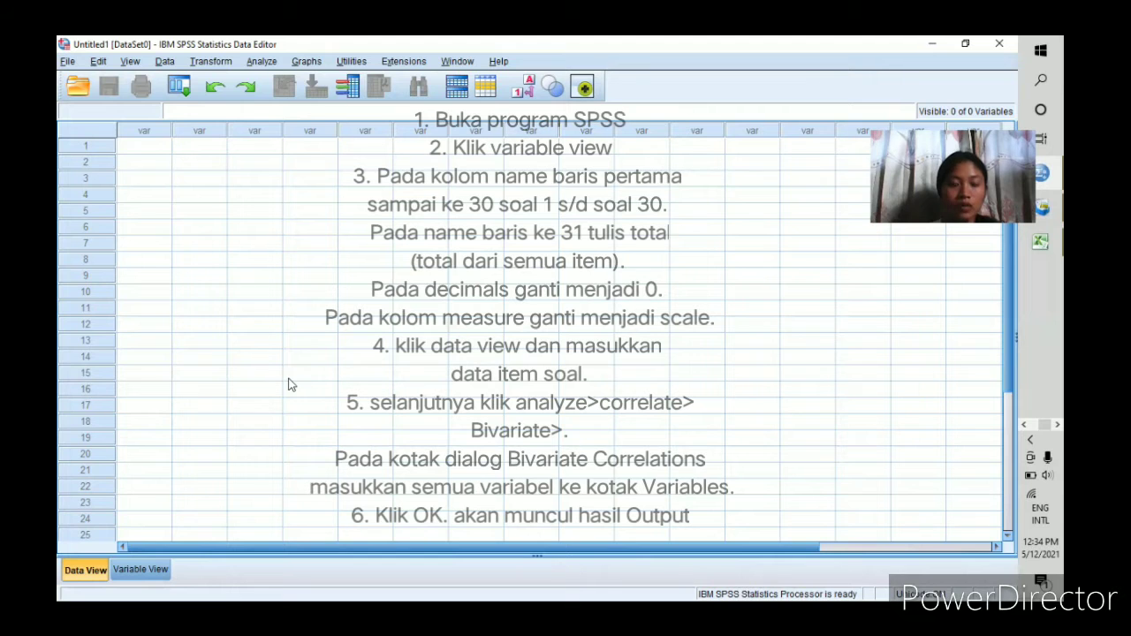
click(141, 571)
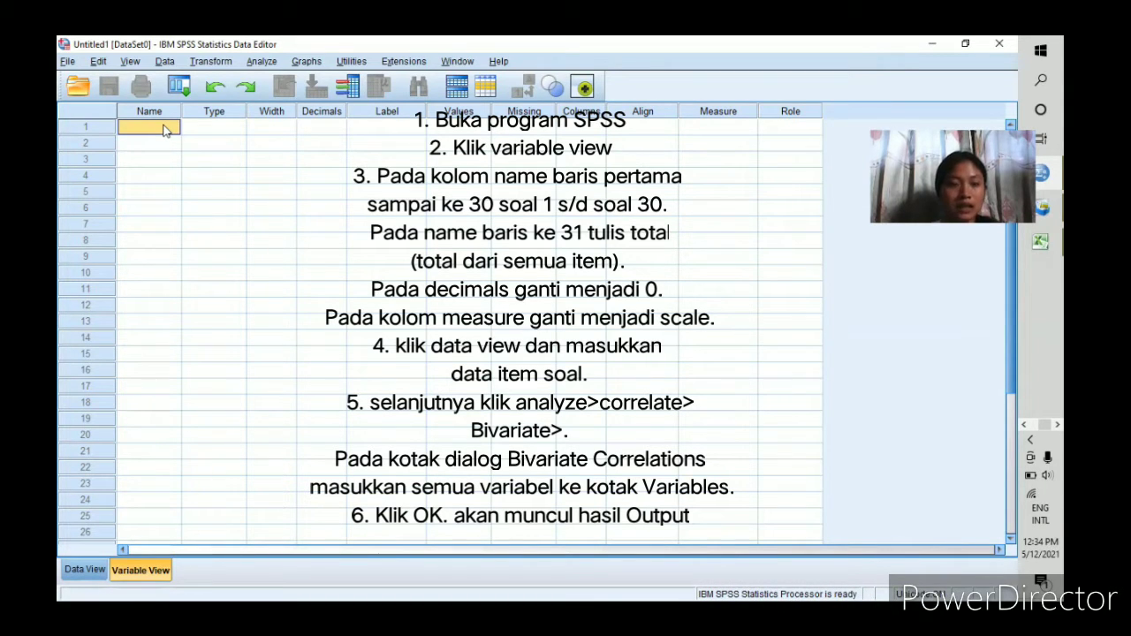
scroll(187, 179, down, 1)
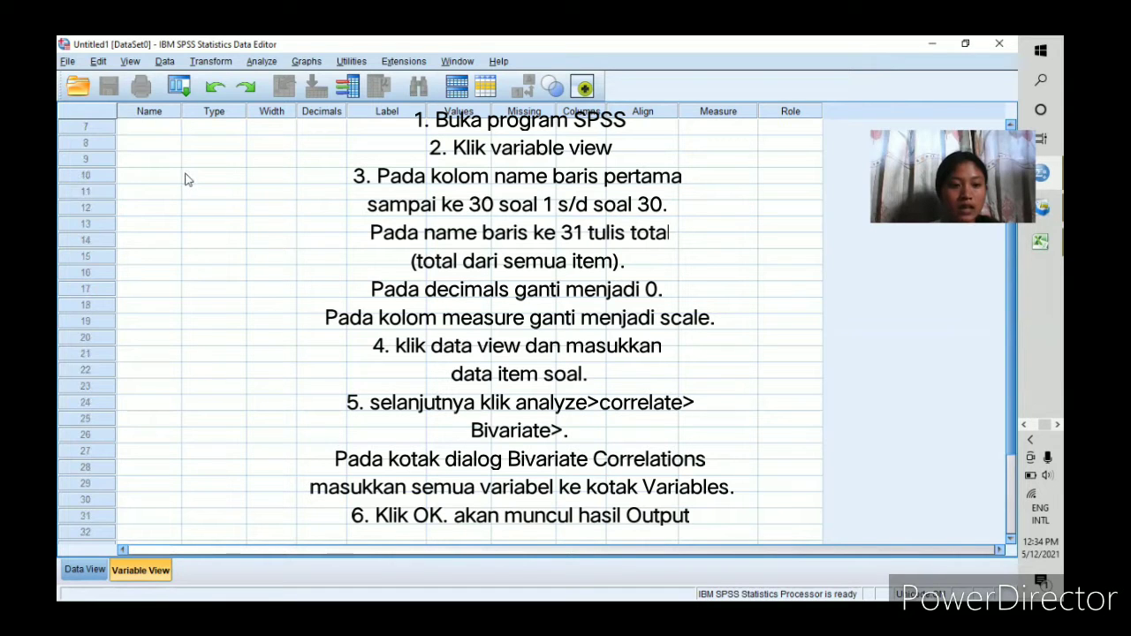
scroll(188, 182, down, 2)
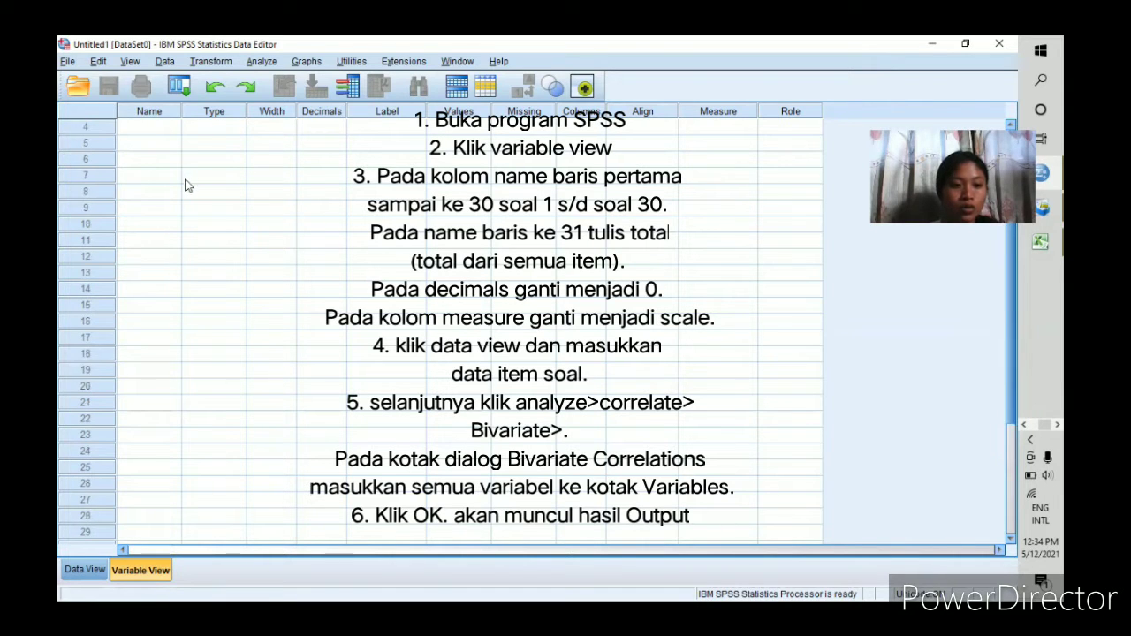
scroll(185, 188, up, 2)
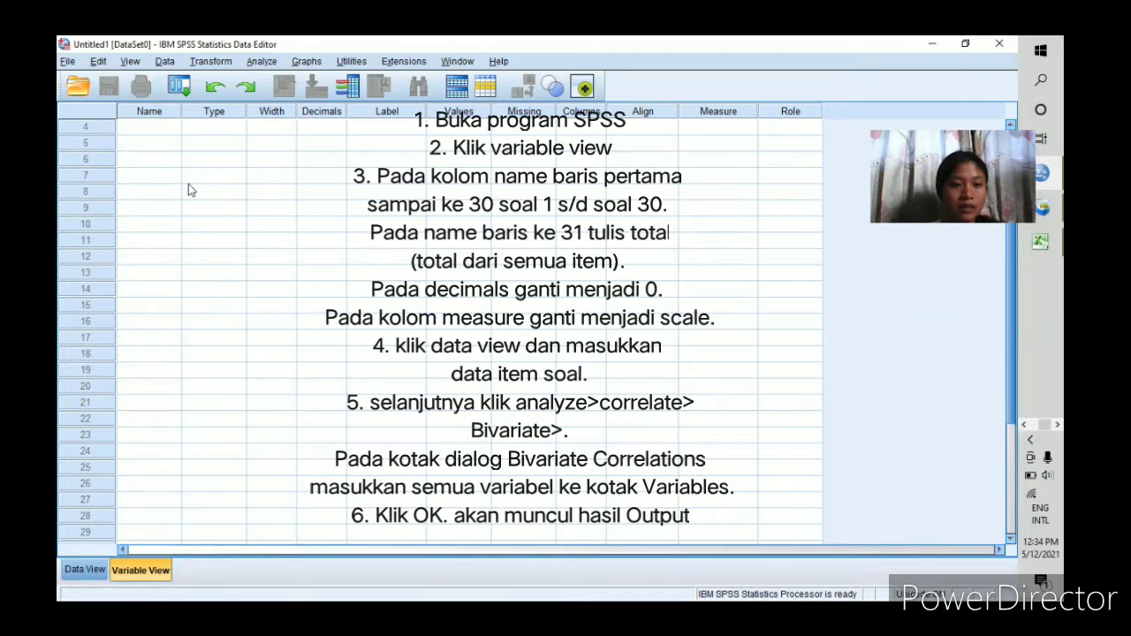
scroll(188, 185, down, 3)
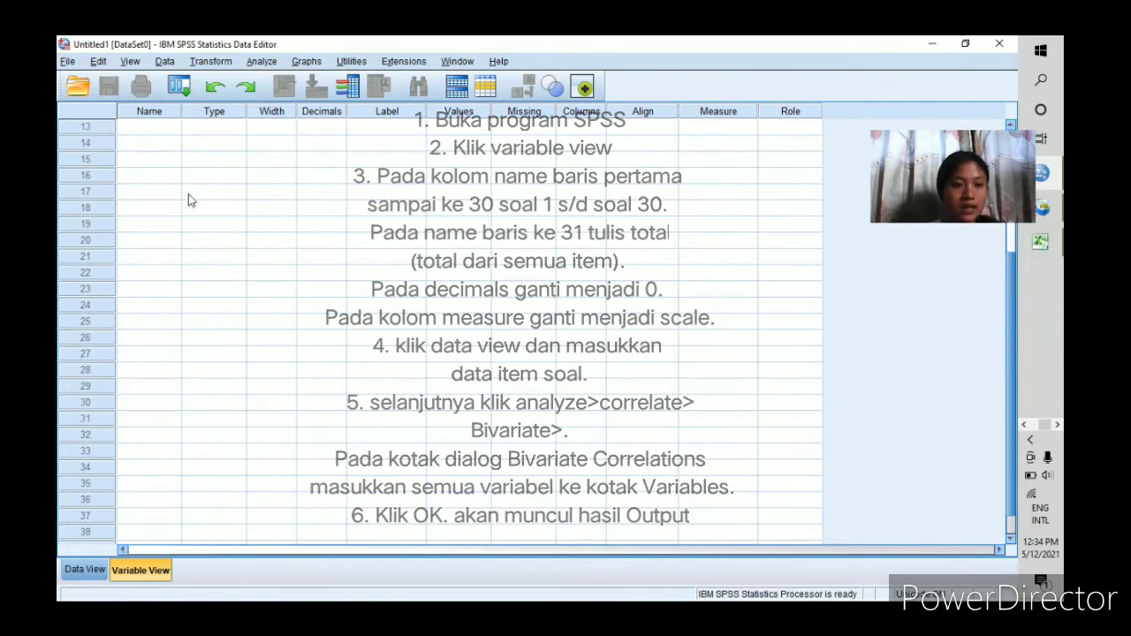
scroll(178, 227, up, 4)
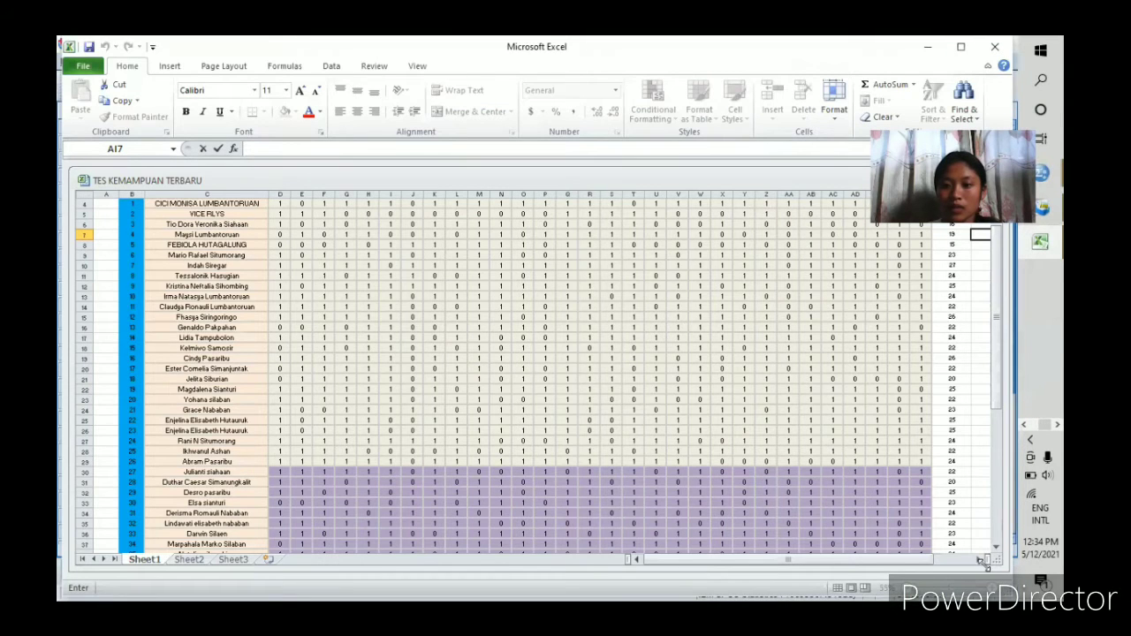
Copy the names soal1 to soal30 from the Excel worksheet into the SPSS variable Name column, starting at row 1.
drag(981, 561, 981, 560)
scroll(919, 439, up, 1)
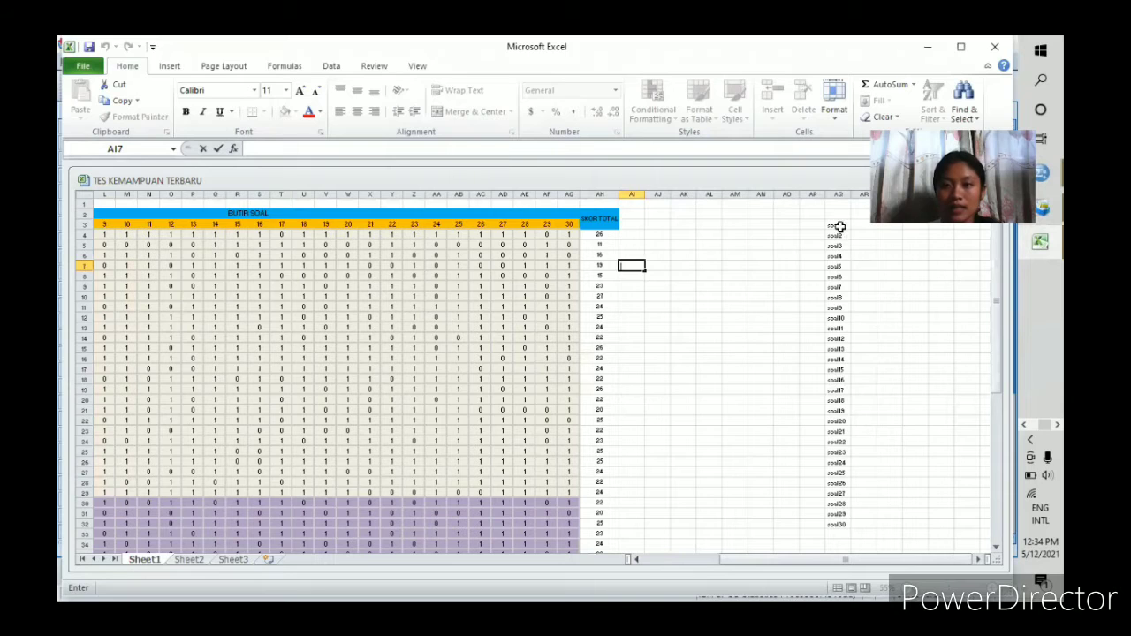
drag(836, 227, 835, 523)
right_click(836, 456)
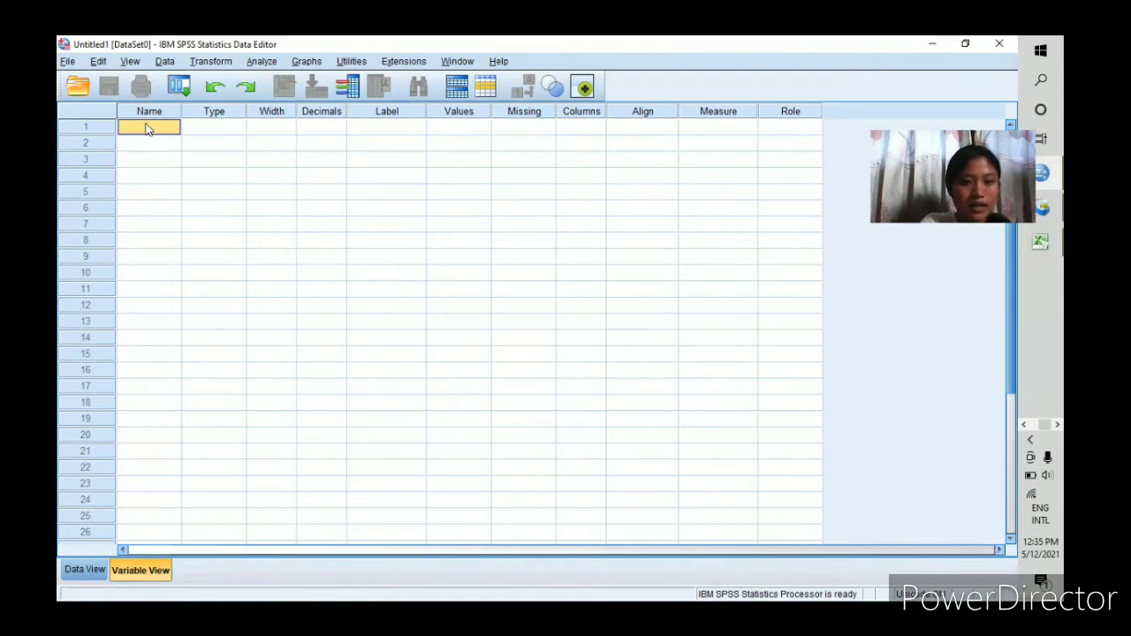
key(ctrl+v)
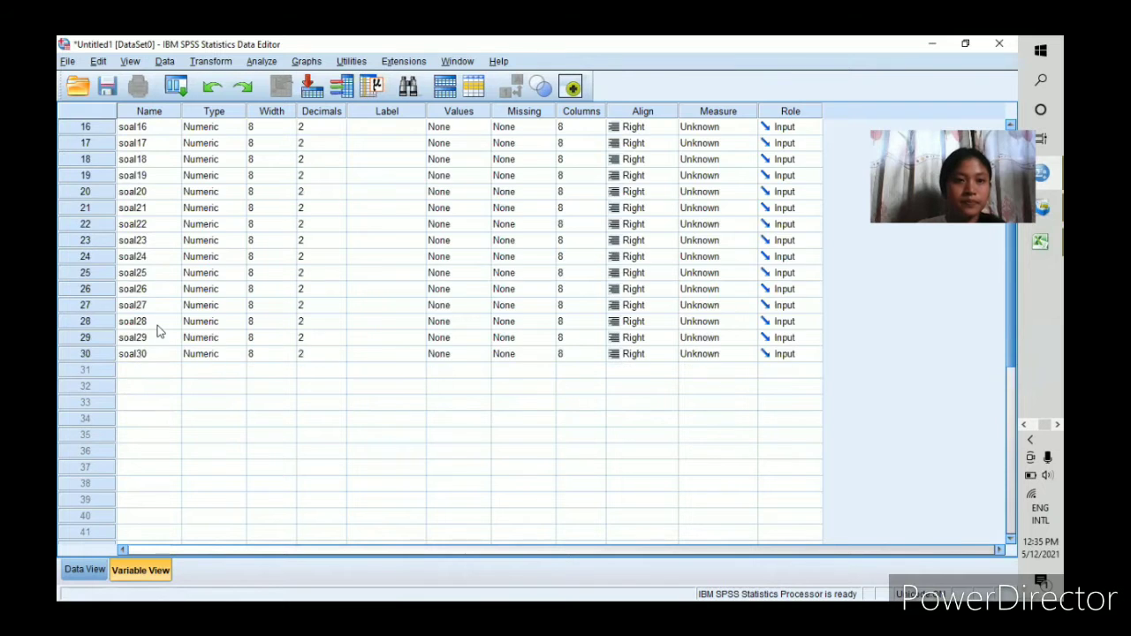
Add a variable named total in row 31, directly below soal30.
click(148, 371)
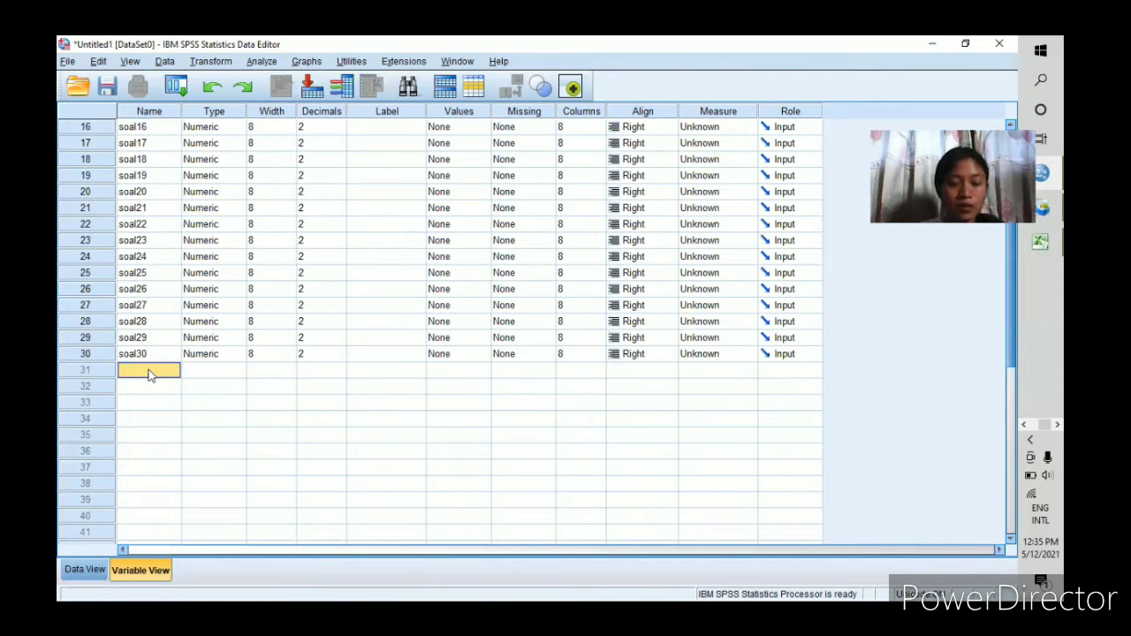
double_click(148, 372)
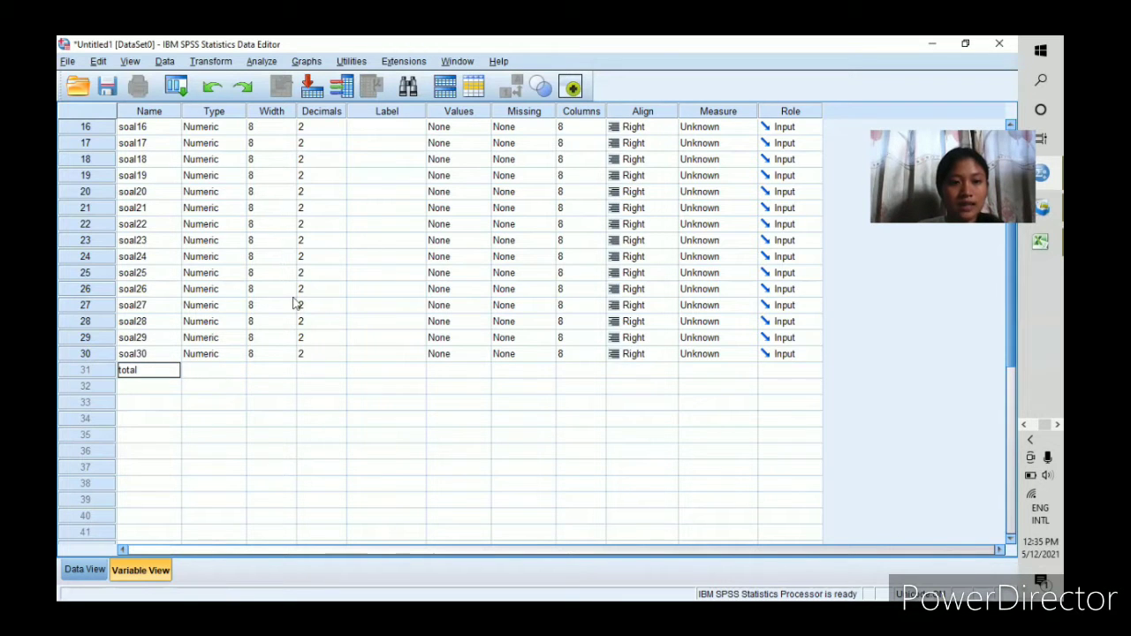
key(Tab)
Set the decimals to 0 for each of the variables soal1 through soal23.
scroll(296, 305, up, 5)
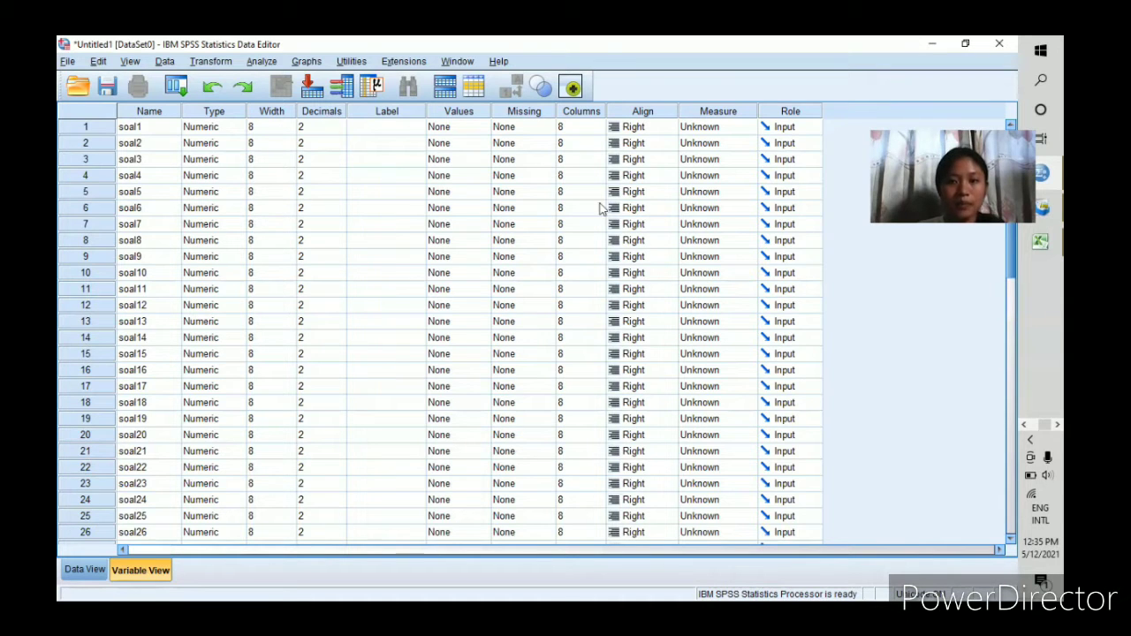
click(314, 126)
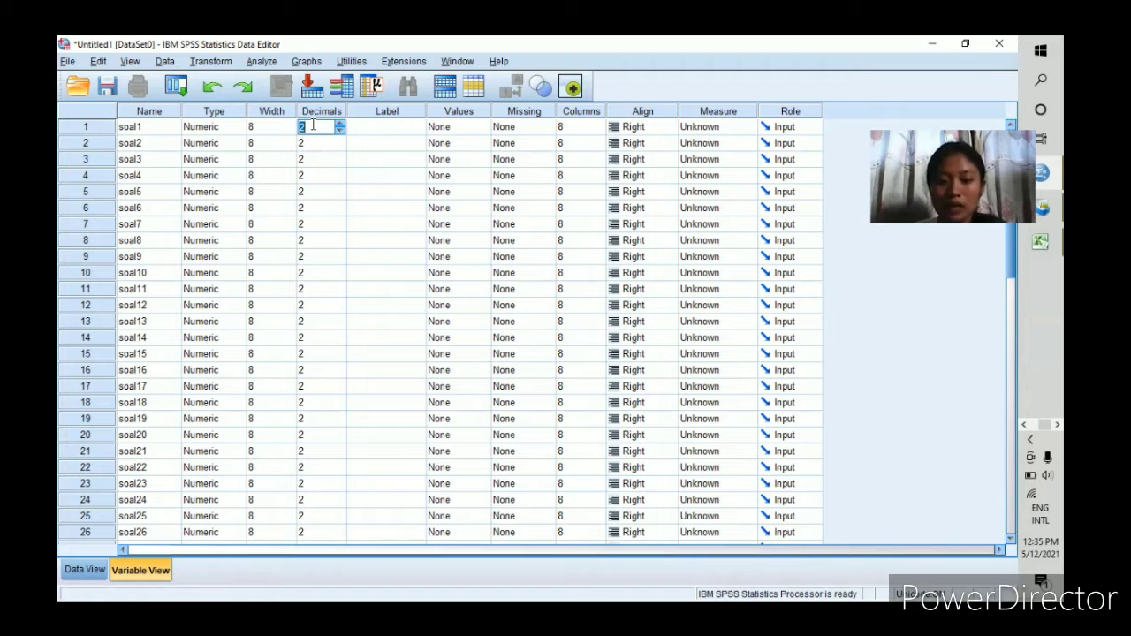
click(311, 142)
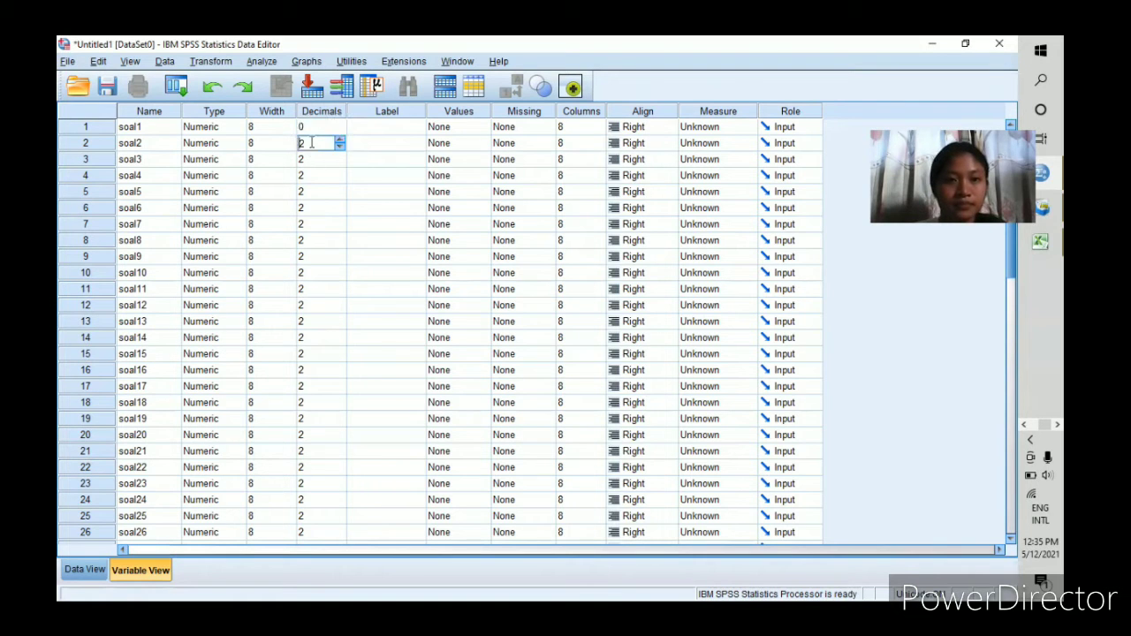
text(0)
click(305, 159)
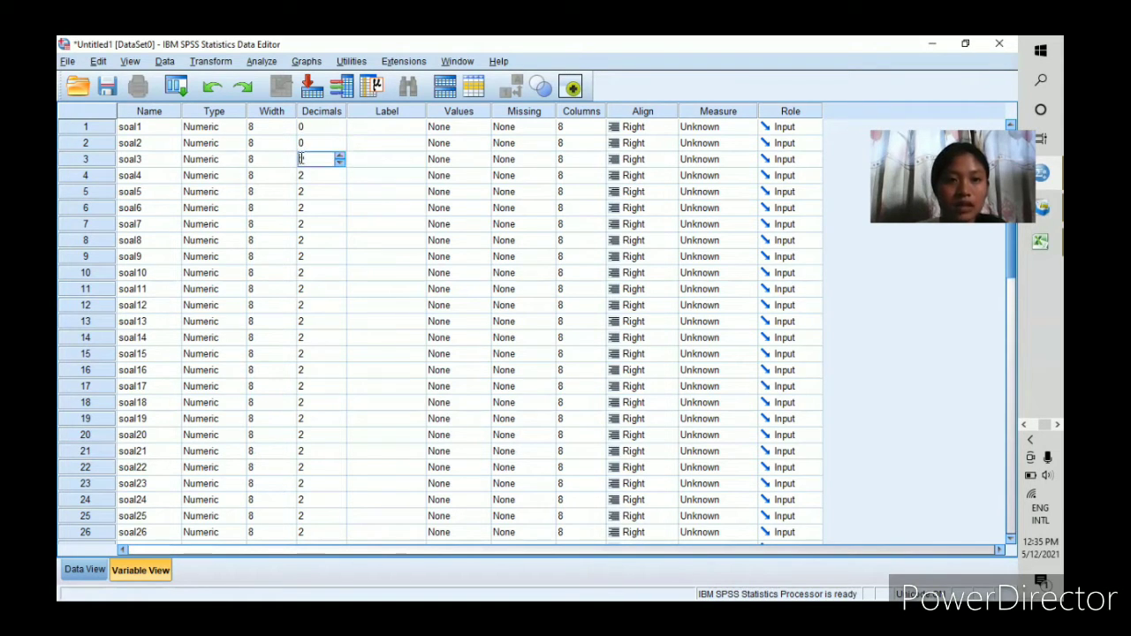
text(0)
click(305, 175)
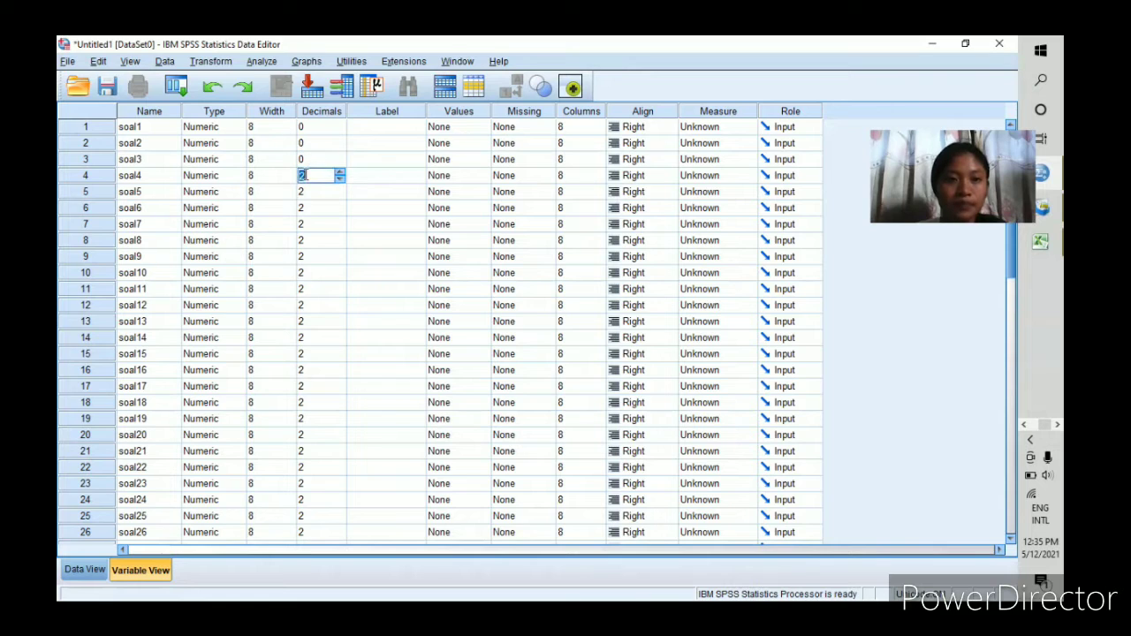
text(0)
click(305, 191)
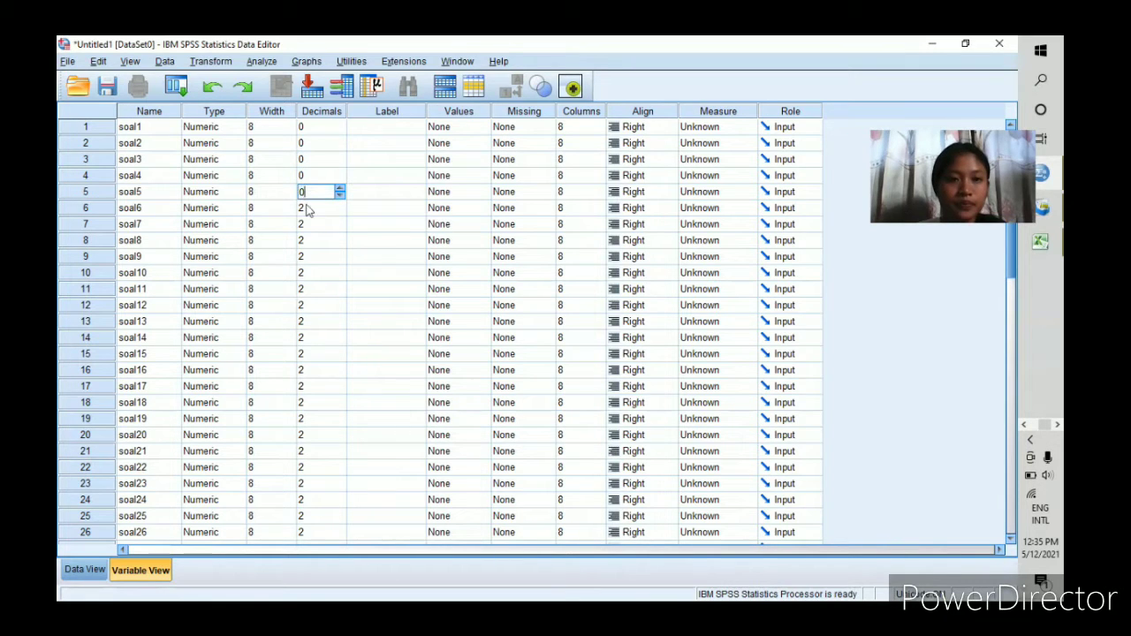
click(306, 206)
text(0)
click(305, 224)
text(0)
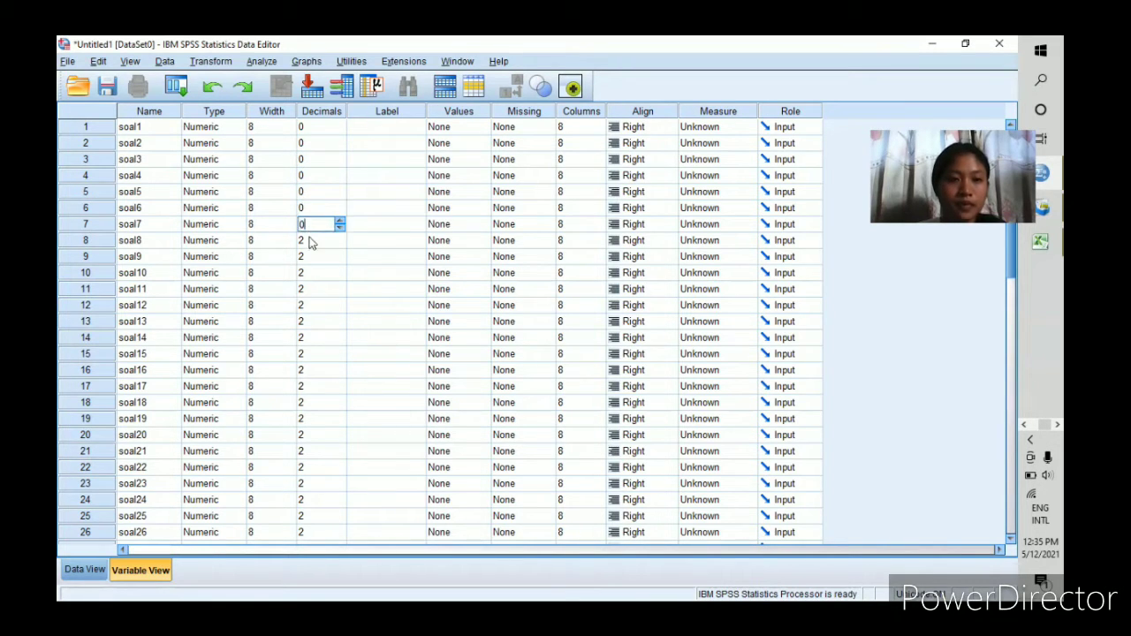
click(306, 240)
text(0)
click(305, 257)
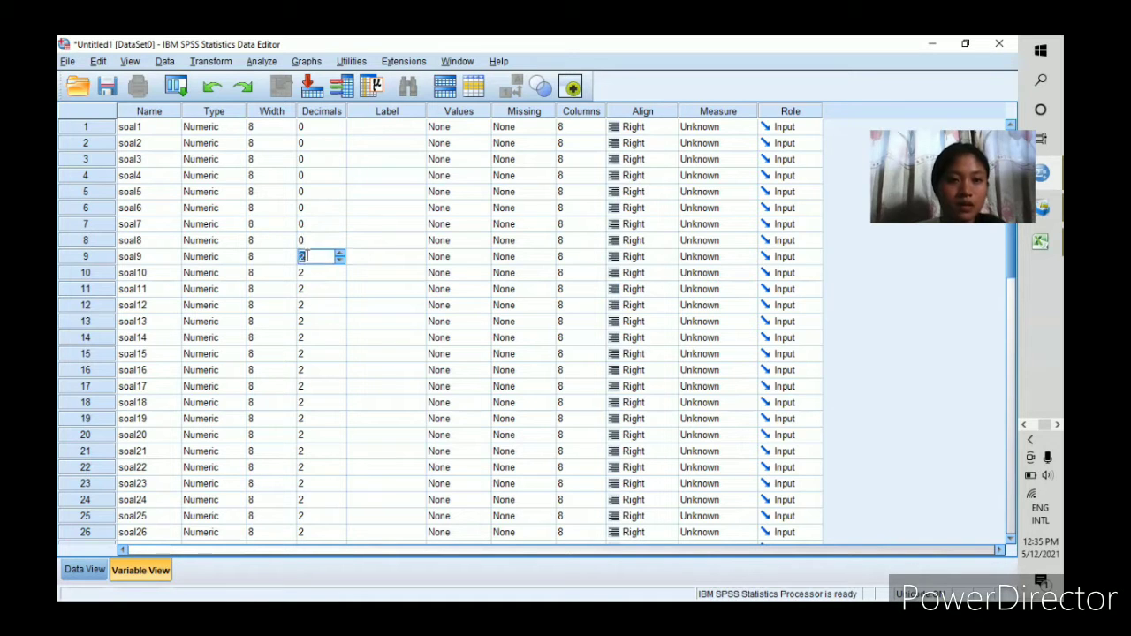
text(0)
click(302, 274)
text(0)
click(304, 289)
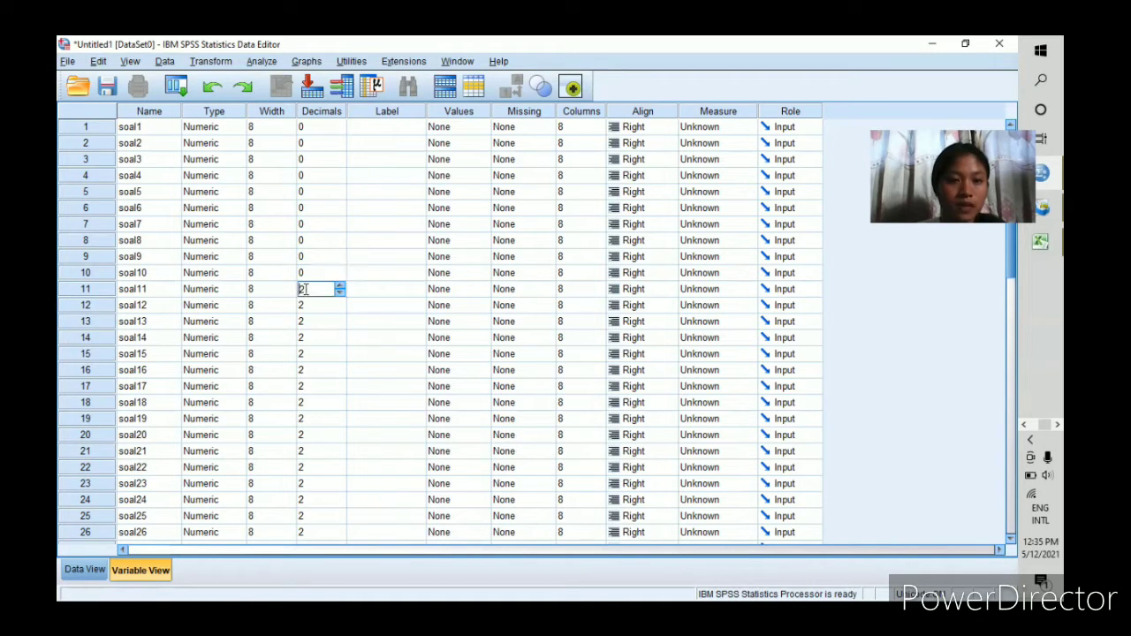
text(0)
click(306, 306)
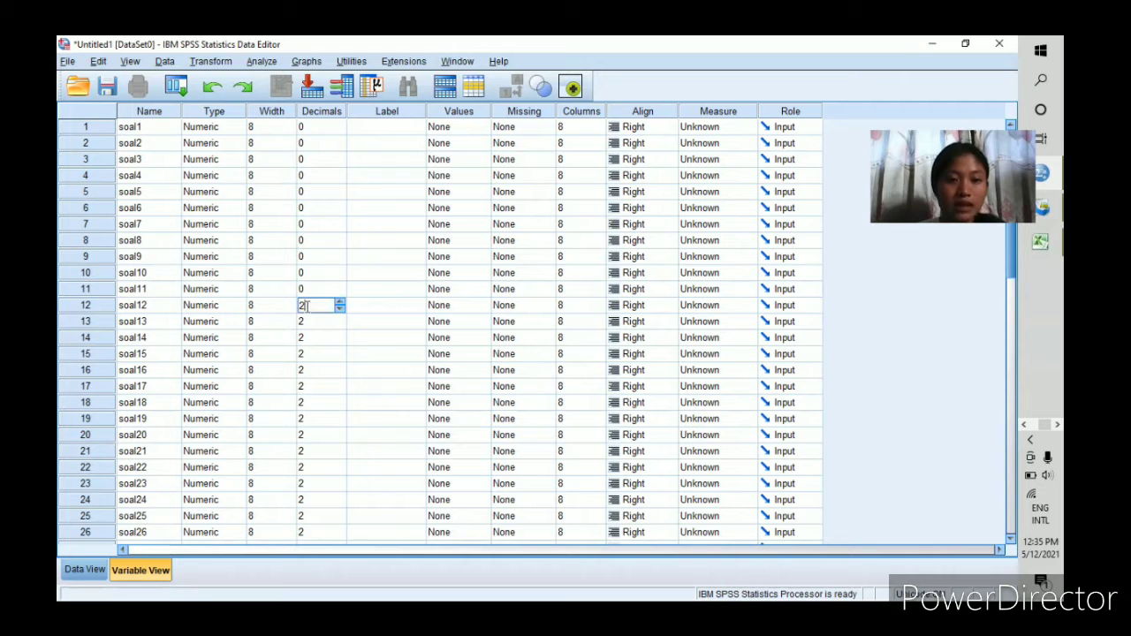
click(303, 322)
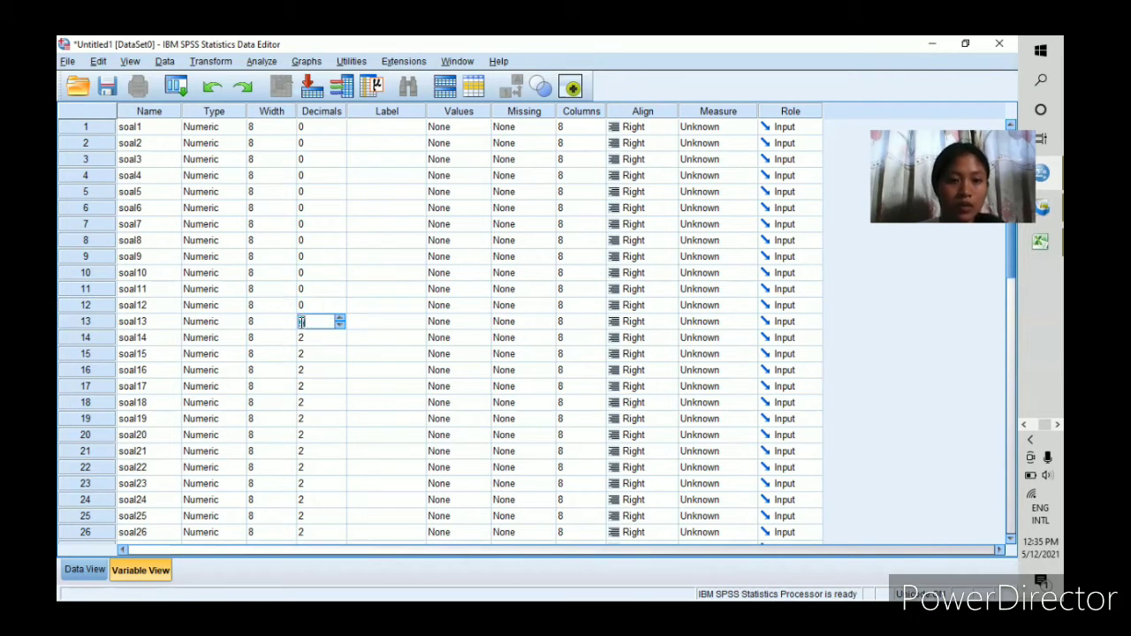
text(0)
click(302, 339)
text(0)
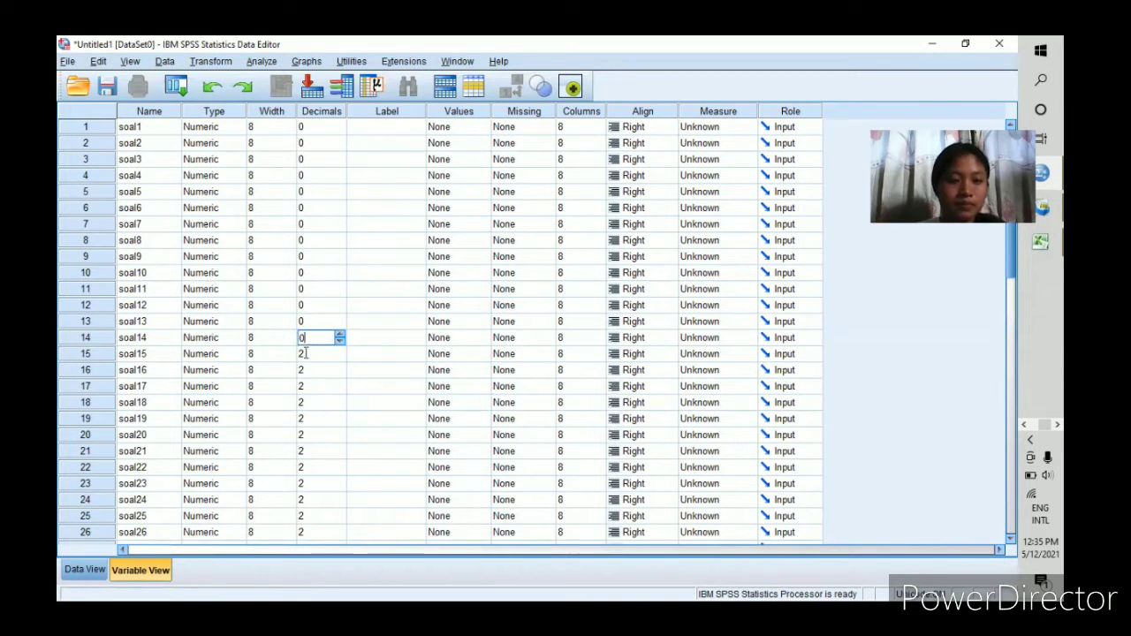
click(304, 353)
text(0)
click(304, 370)
text(0)
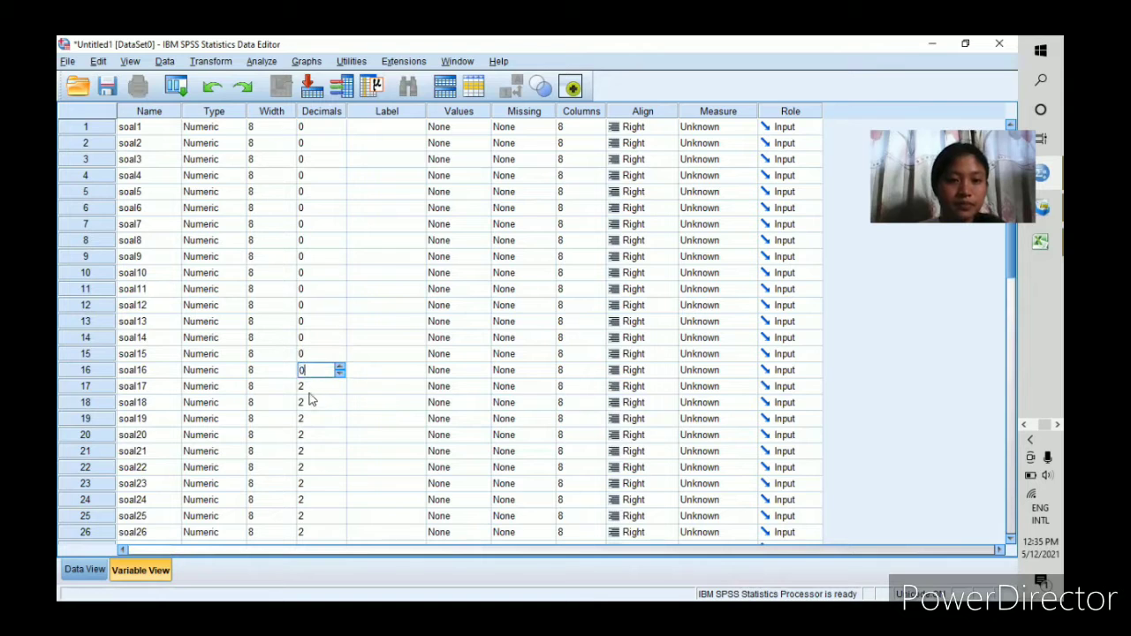
click(303, 386)
text(0)
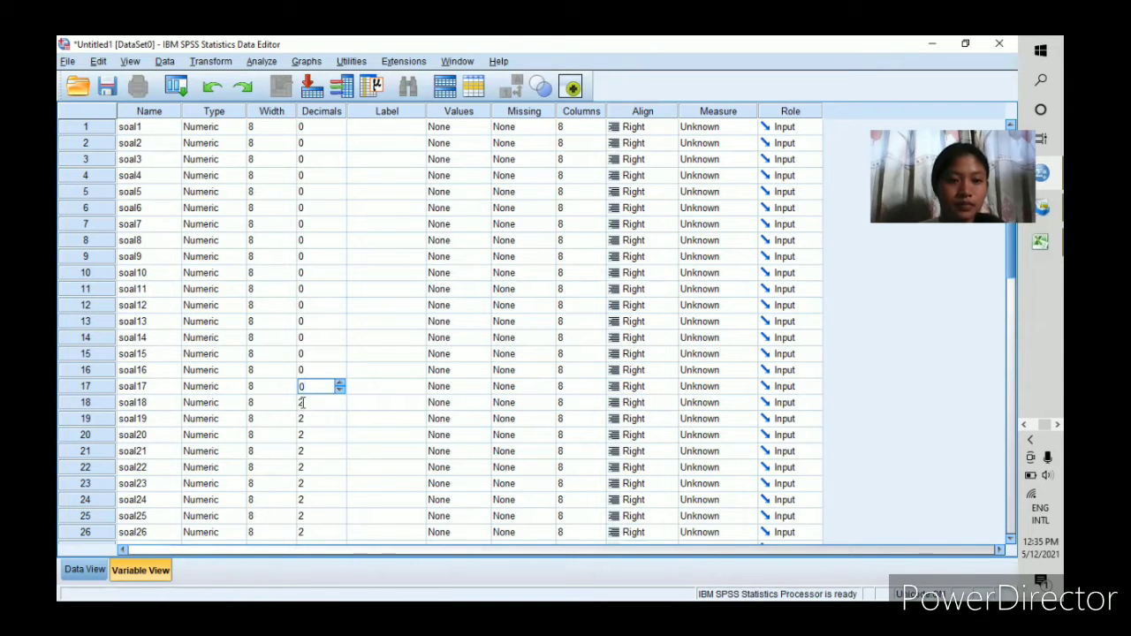
click(303, 403)
text(0)
click(304, 420)
text(0)
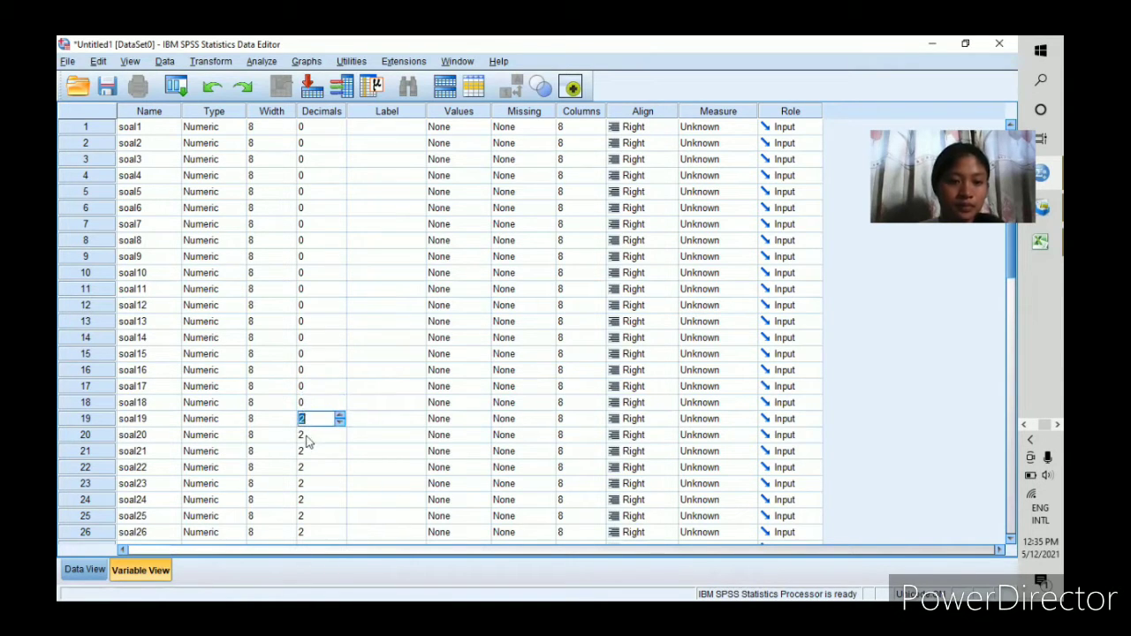
click(302, 435)
text(0)
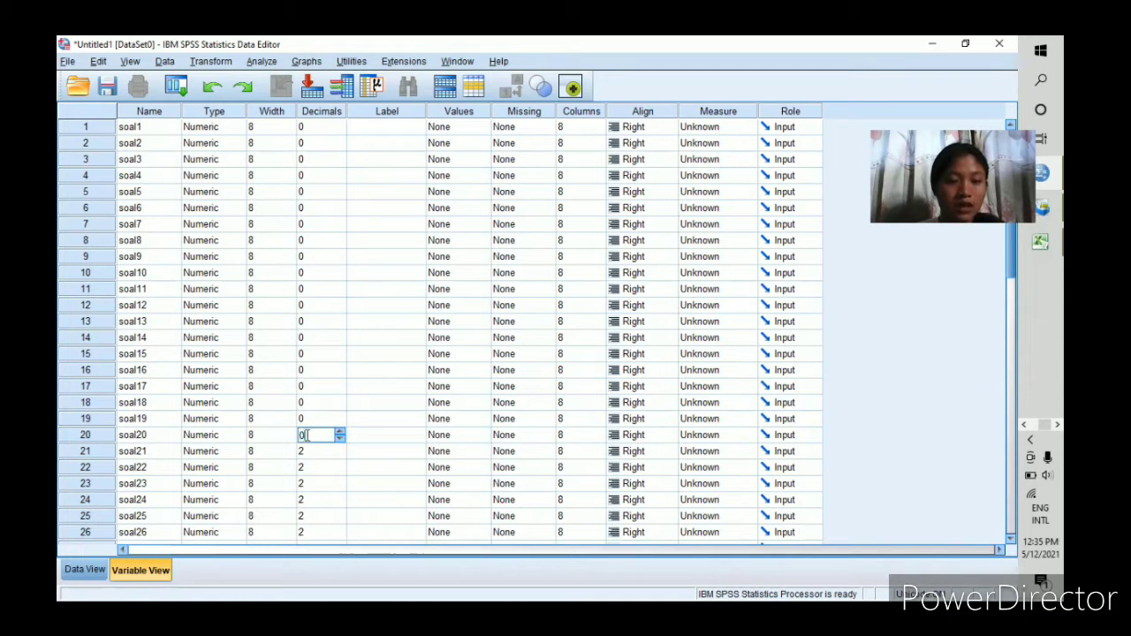
scroll(303, 278, down, 4)
click(301, 257)
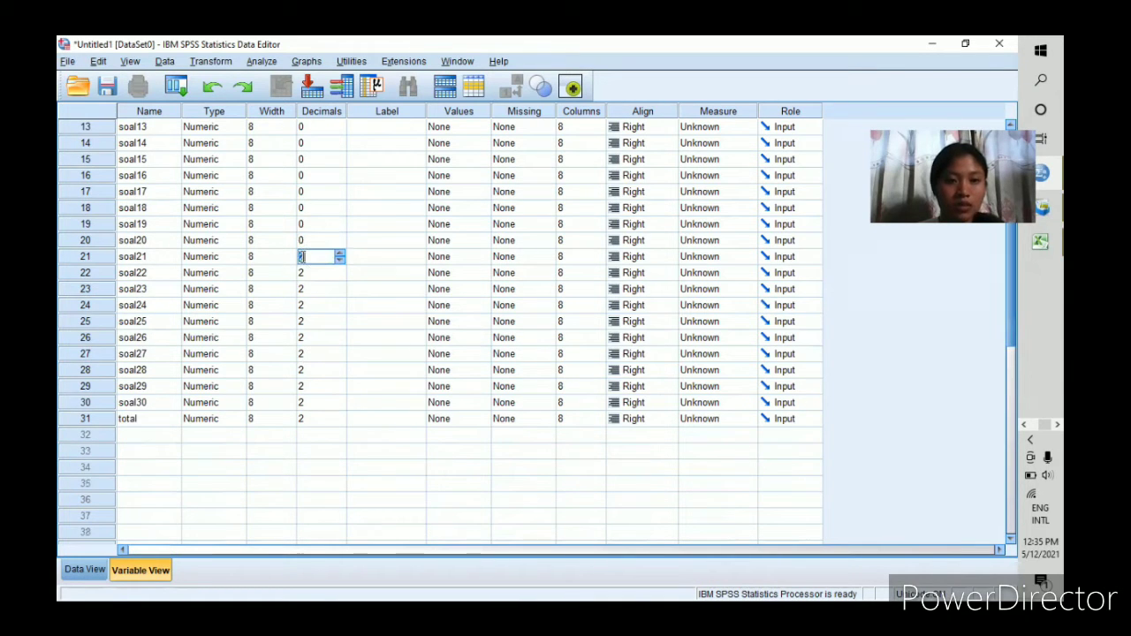
text(0)
click(303, 272)
text(0)
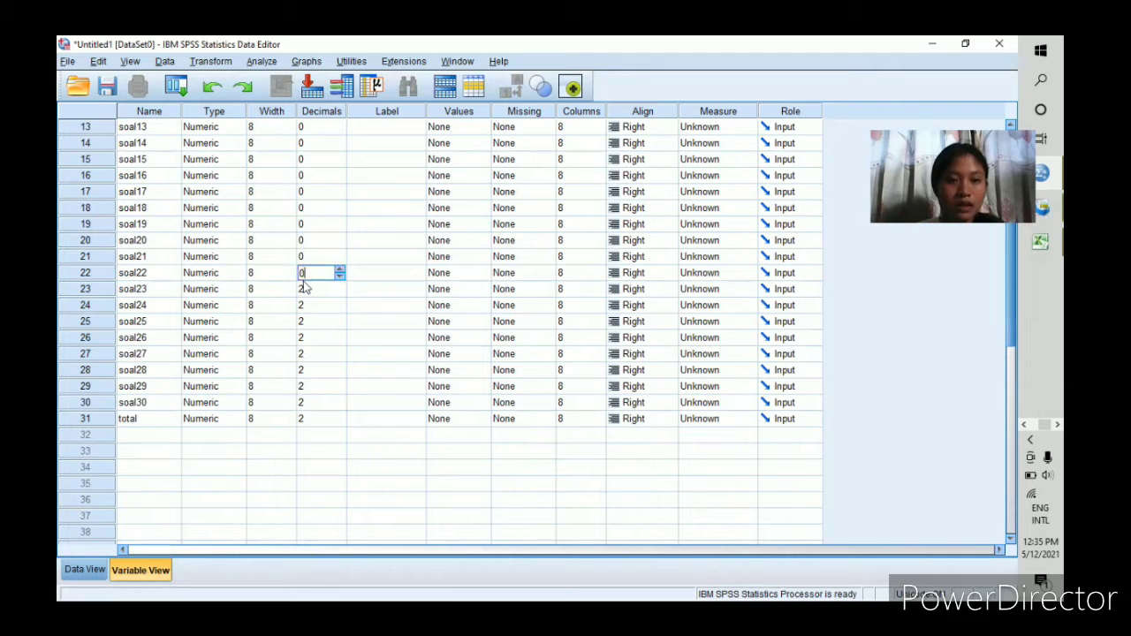
click(303, 289)
text(0)
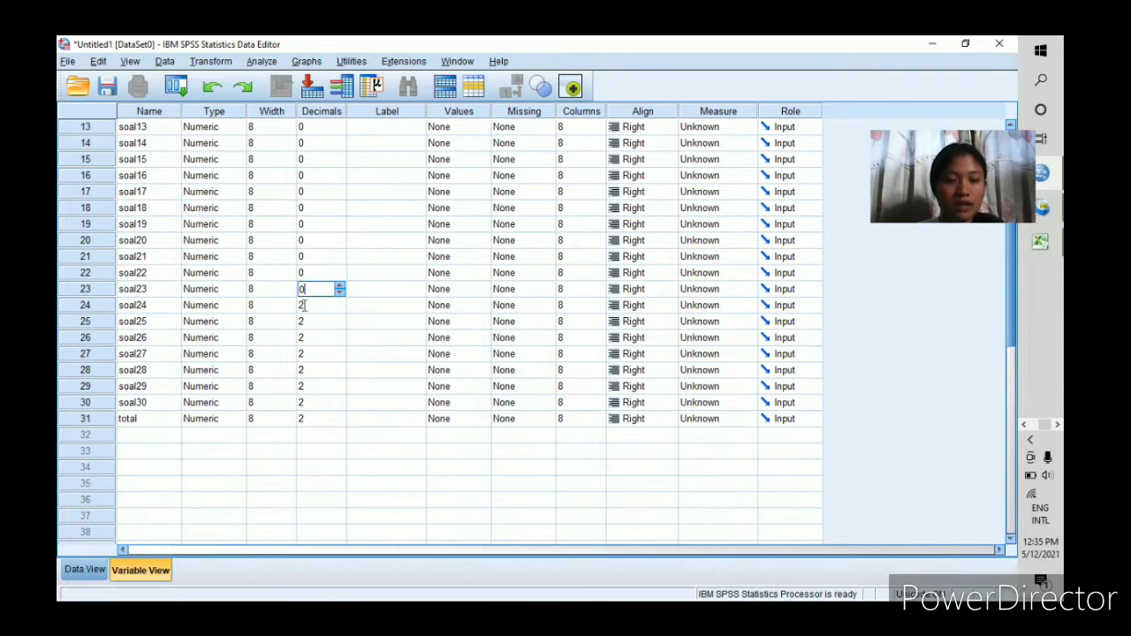
Set the decimals to 0 for each of the variables soal24 through soal30 and for total.
click(303, 305)
text(0)
click(306, 324)
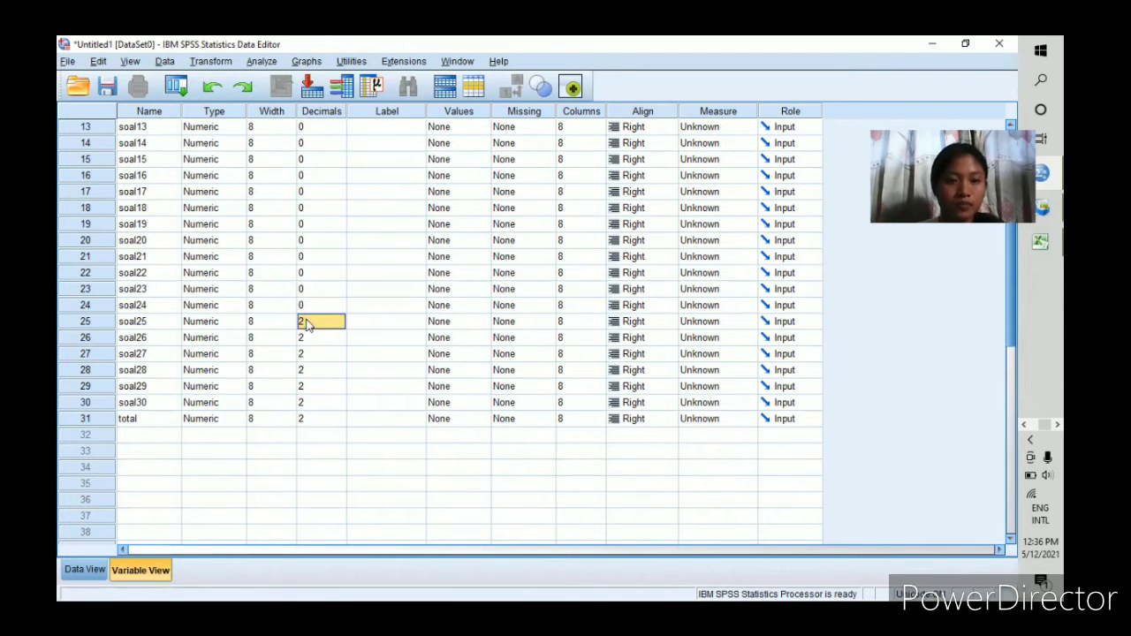
text(0)
click(304, 337)
text(0)
click(301, 354)
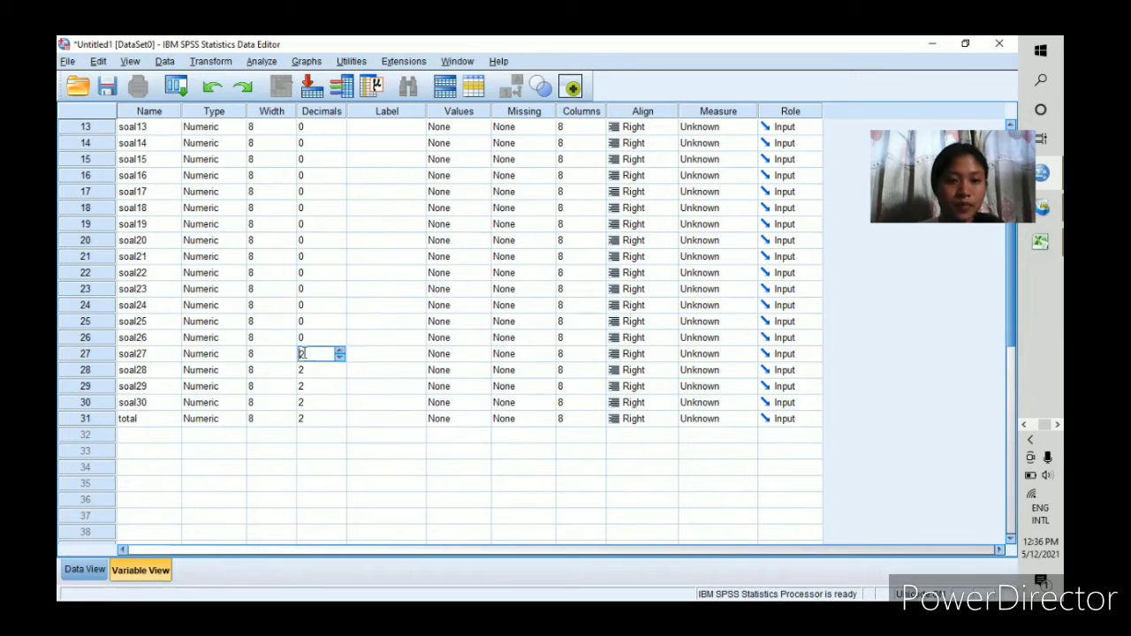
click(305, 372)
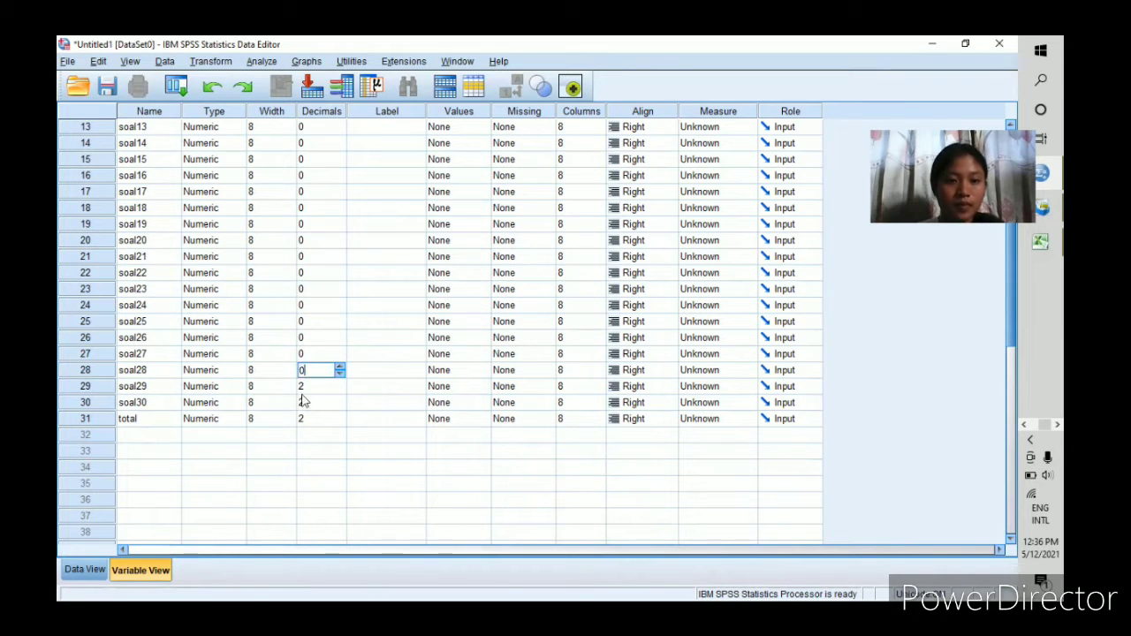
text(0)
click(304, 387)
text(0)
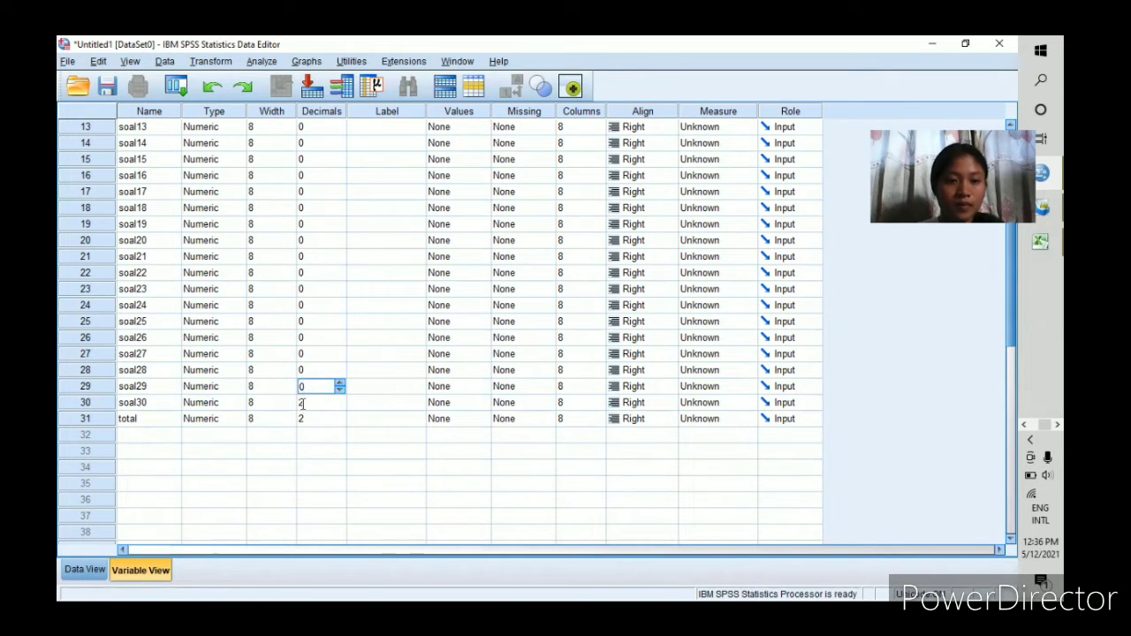
click(303, 403)
text(0)
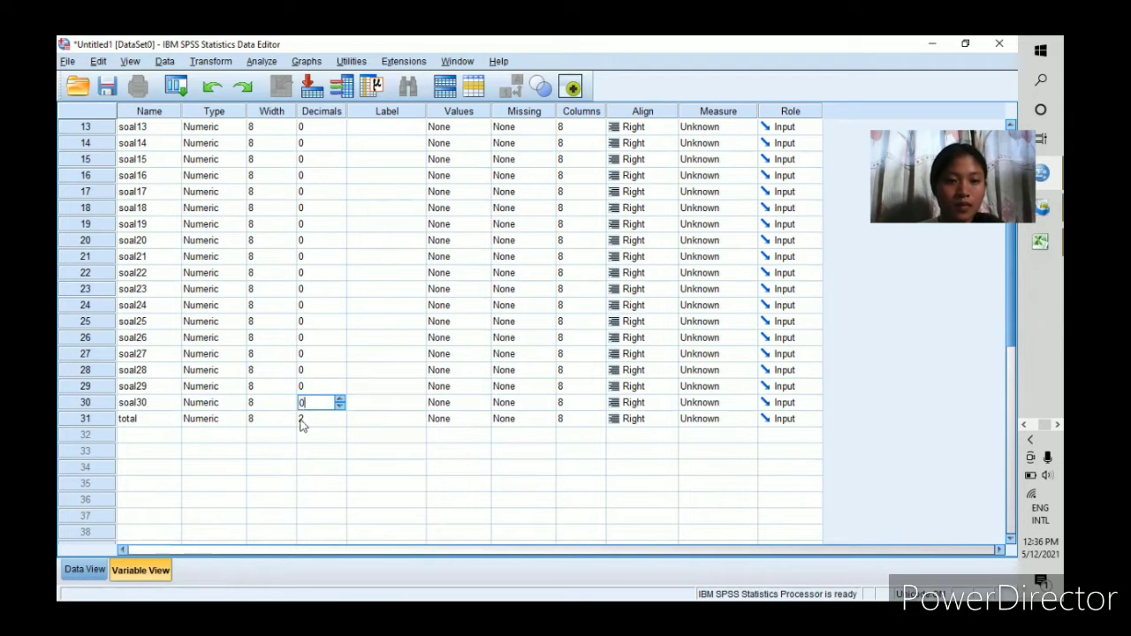
click(303, 419)
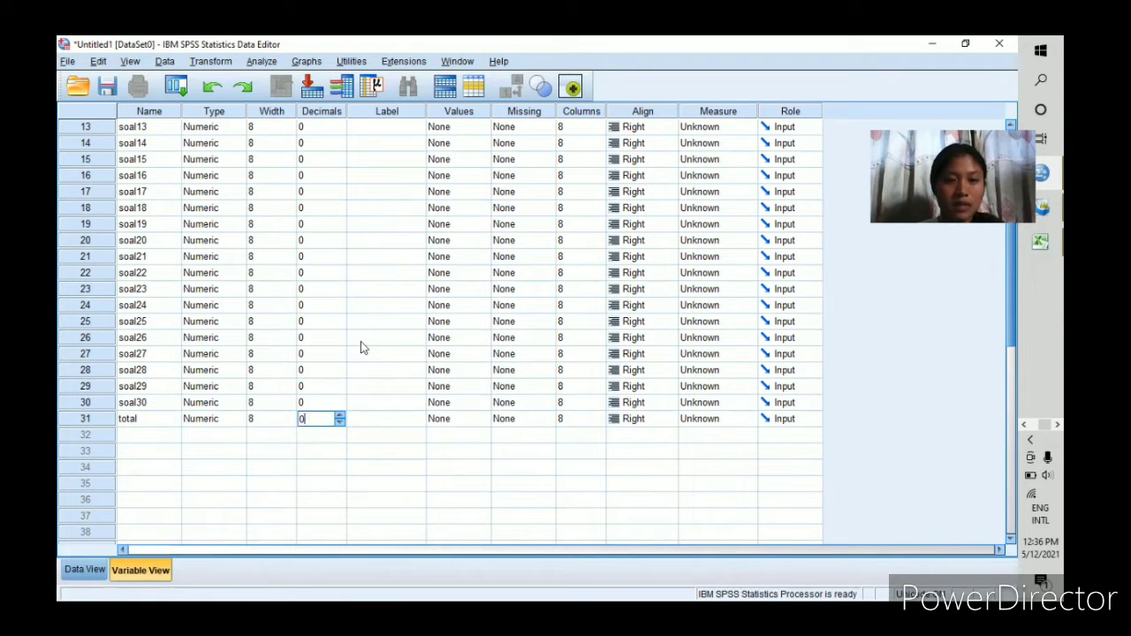
text(0)
Set the measurement level to Scale for each of the variables soal1 through soal30 and for total.
scroll(360, 341, up, 4)
click(392, 260)
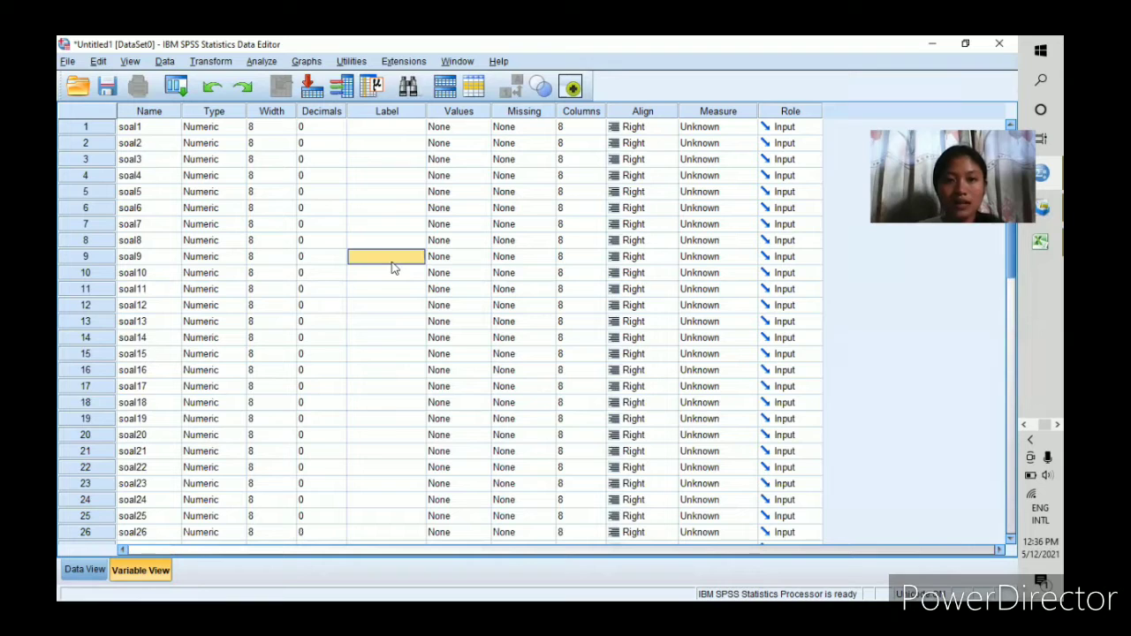
click(718, 130)
click(718, 133)
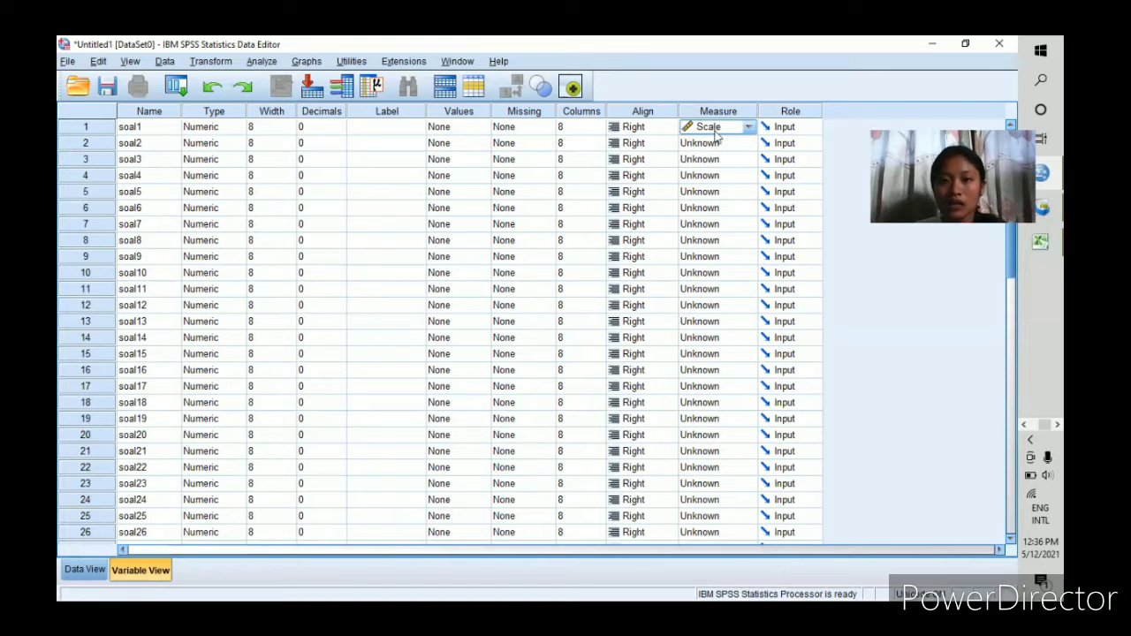
click(718, 146)
click(717, 158)
click(707, 161)
click(707, 172)
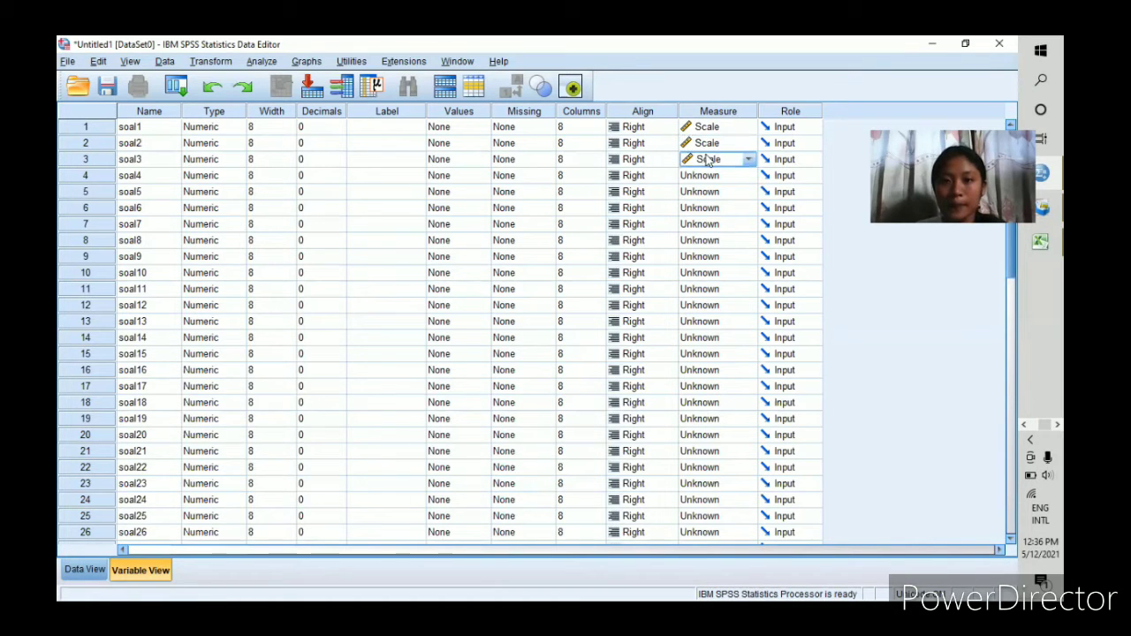
click(707, 177)
click(707, 188)
click(707, 192)
click(707, 204)
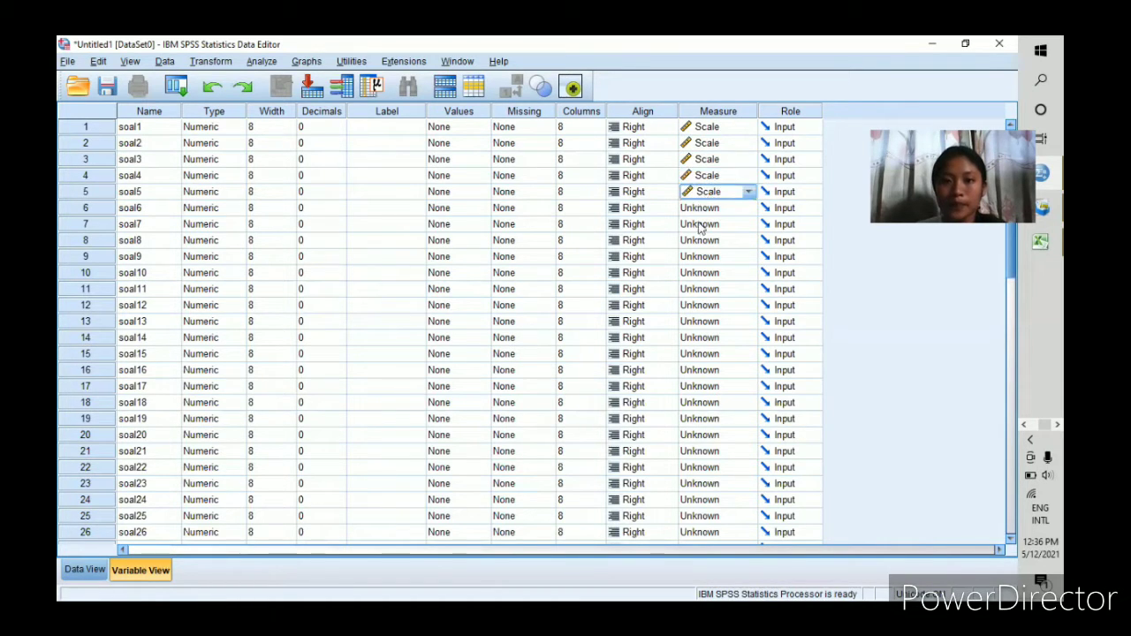
click(700, 210)
click(700, 224)
click(700, 224)
click(699, 239)
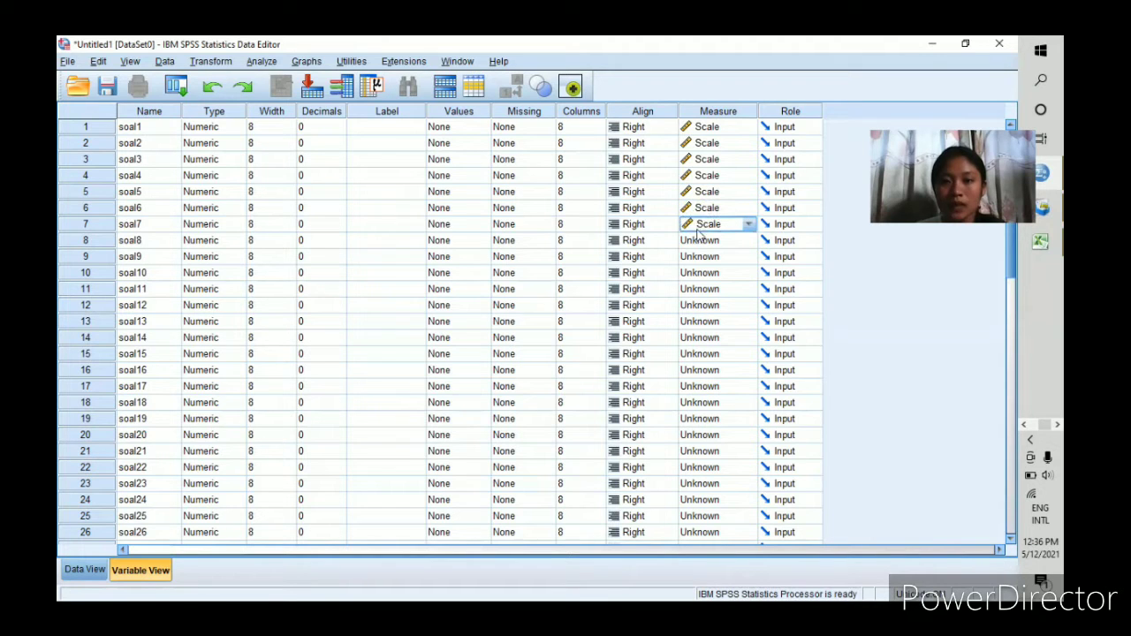
click(698, 240)
click(698, 257)
click(698, 257)
click(698, 272)
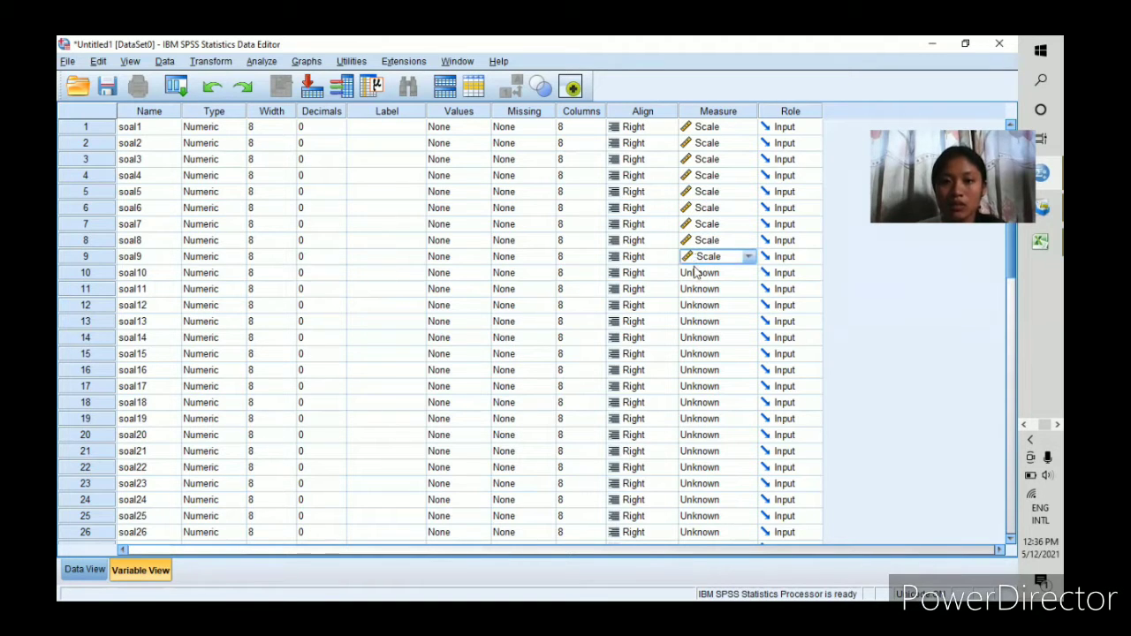
click(698, 272)
click(703, 289)
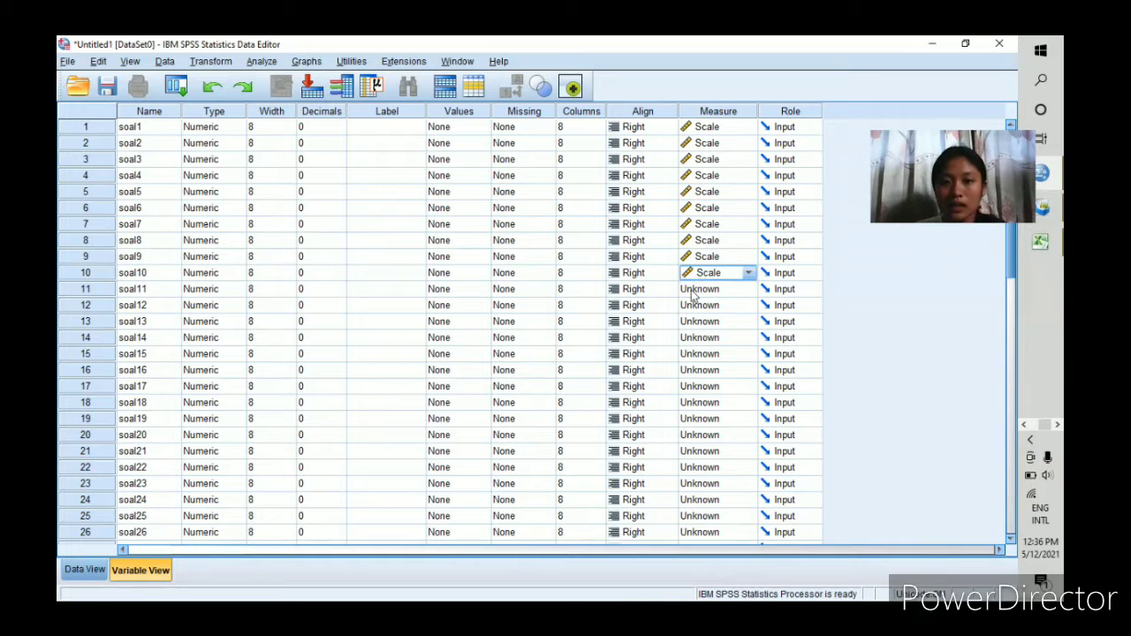
click(698, 290)
click(696, 305)
click(698, 311)
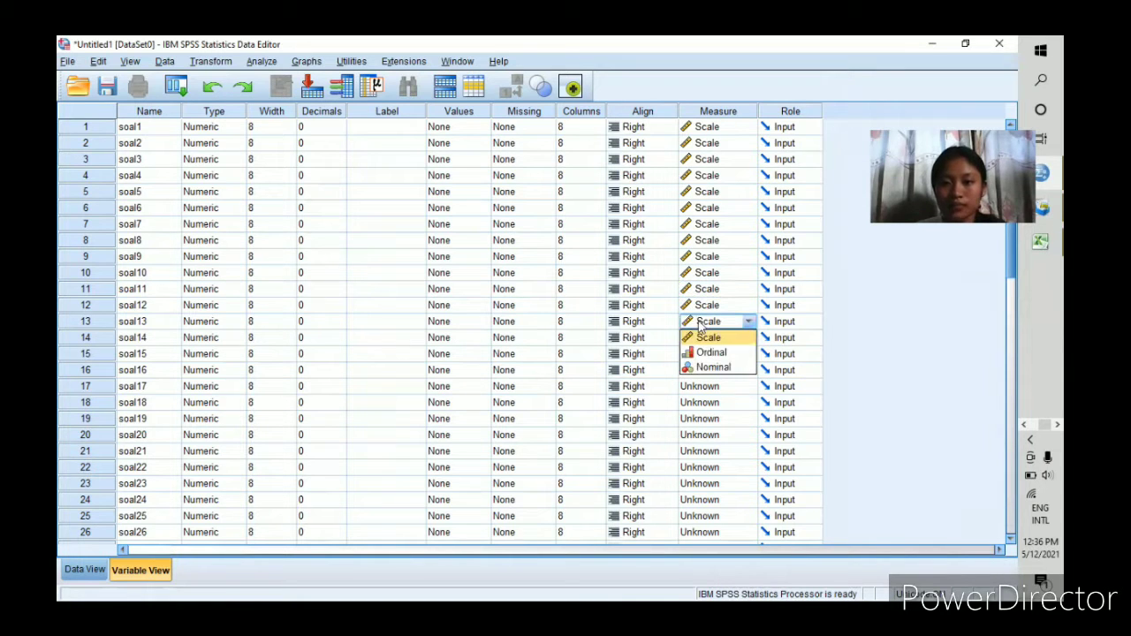
click(700, 332)
click(698, 337)
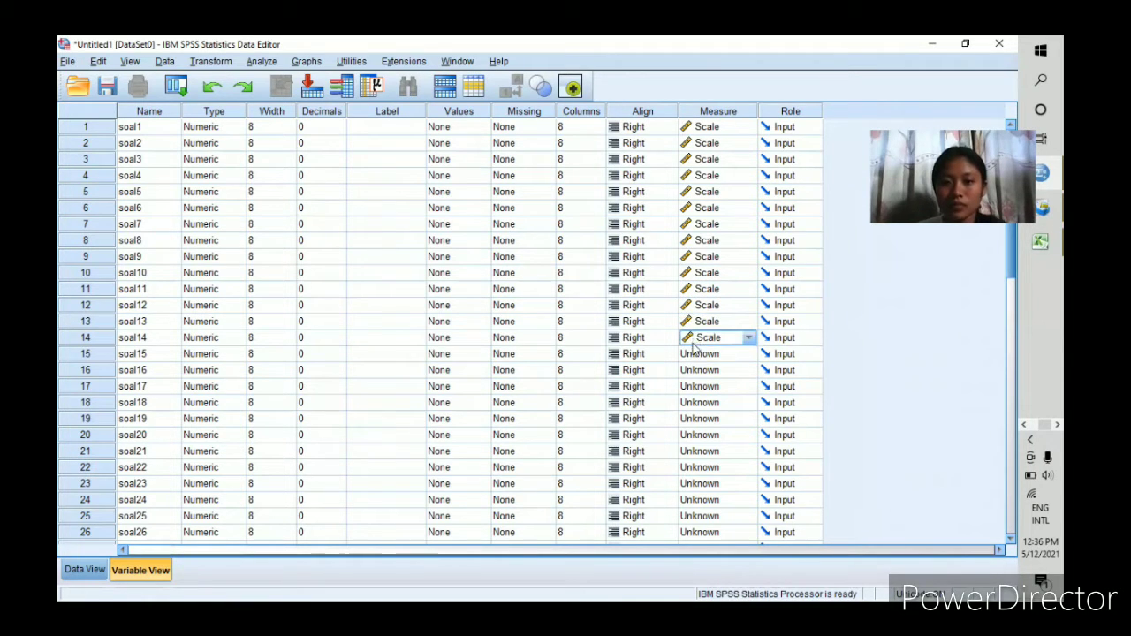
click(700, 354)
scroll(703, 343, down, 3)
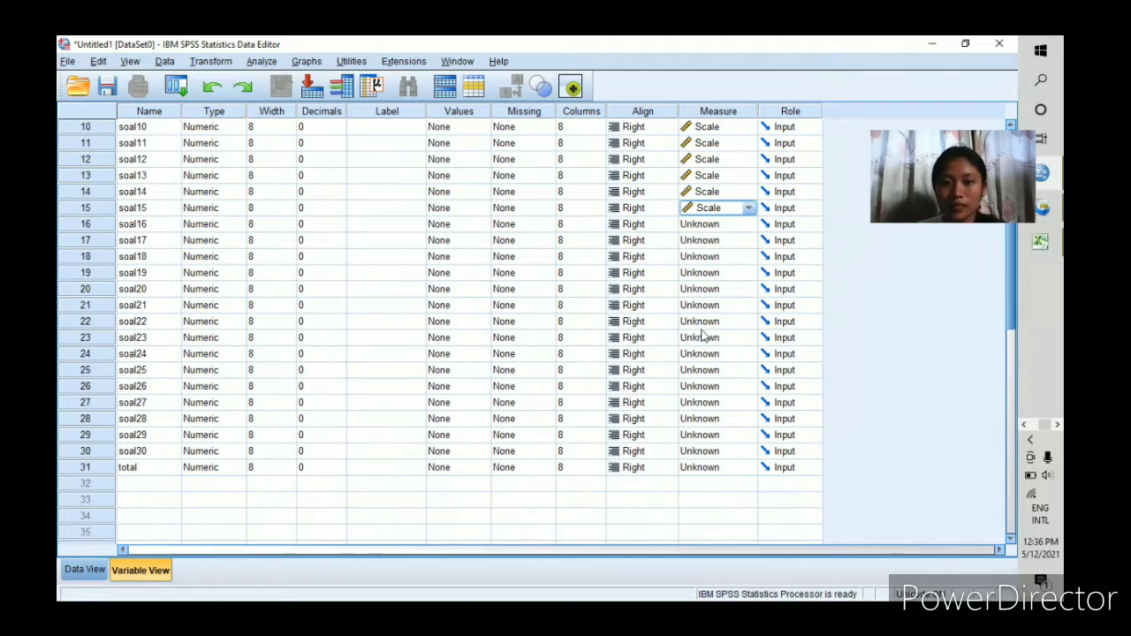
click(696, 227)
click(696, 241)
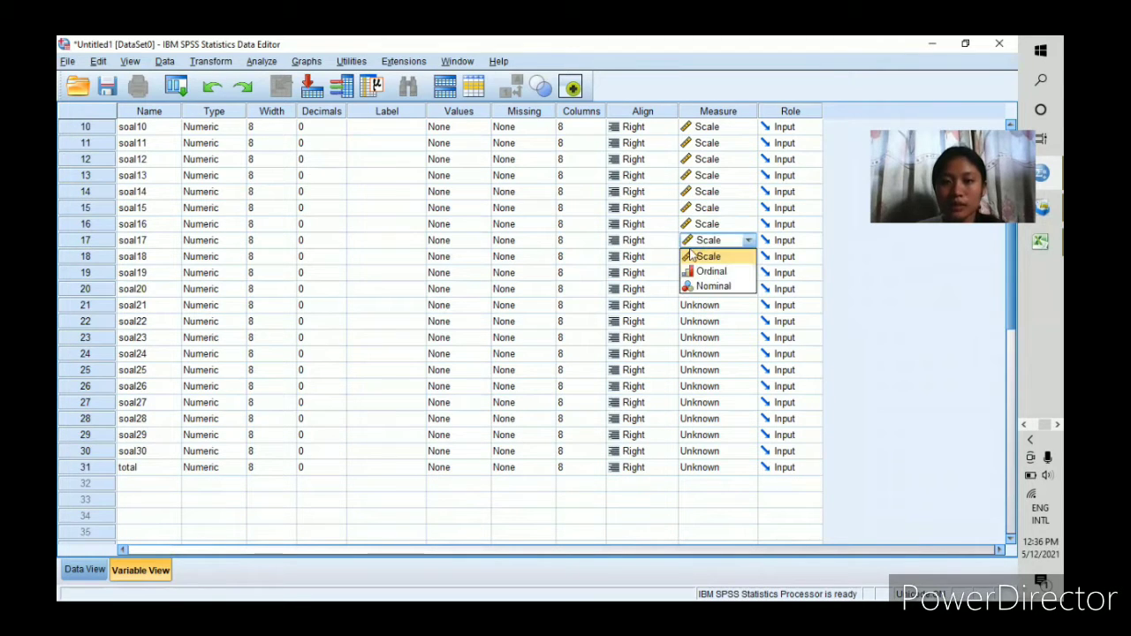
click(695, 257)
double_click(692, 259)
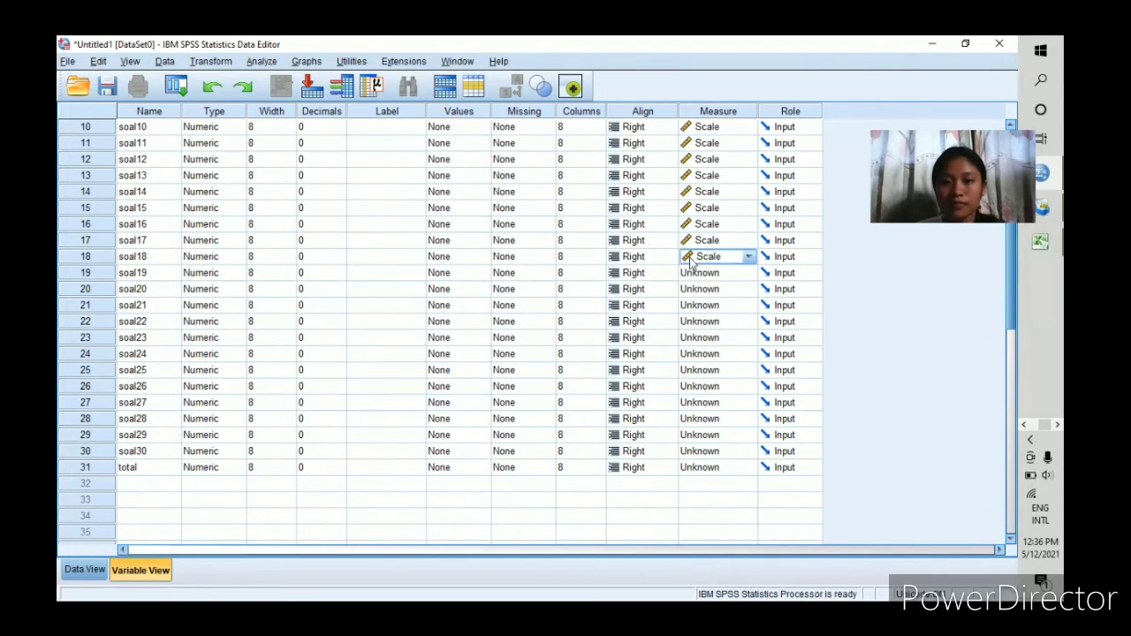
double_click(693, 275)
double_click(695, 292)
click(695, 295)
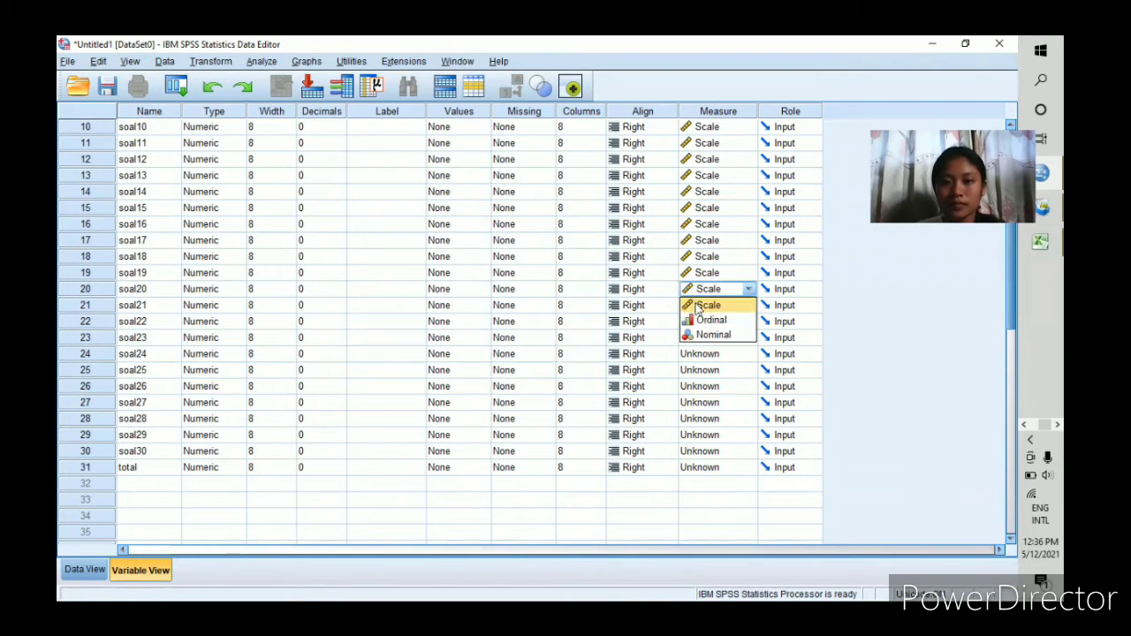
click(695, 305)
click(696, 305)
double_click(698, 322)
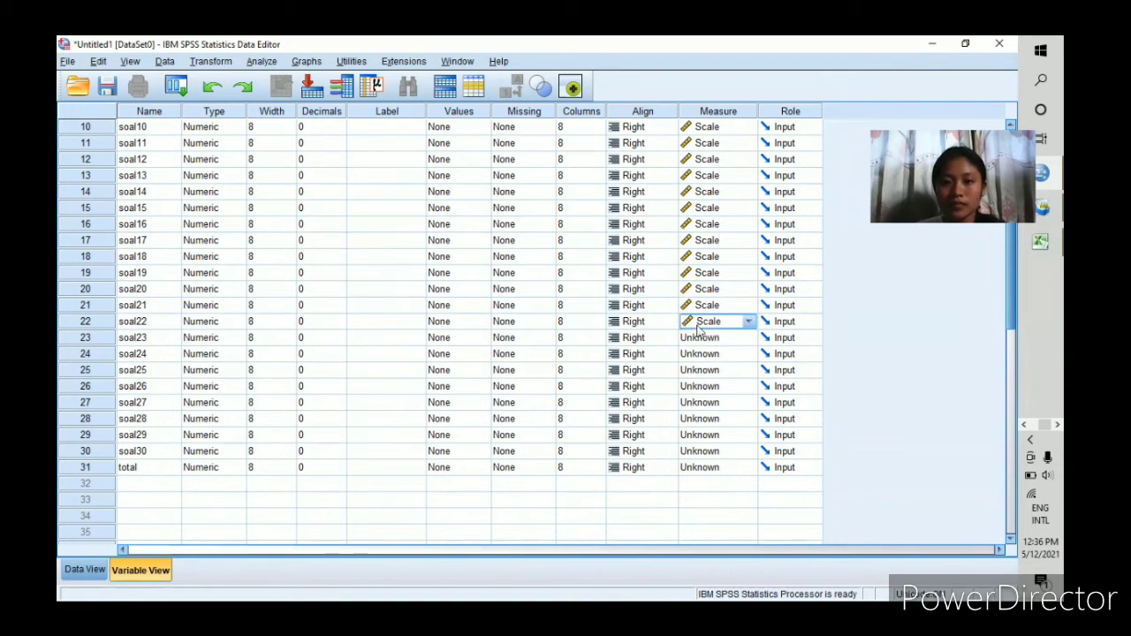
double_click(698, 338)
double_click(698, 354)
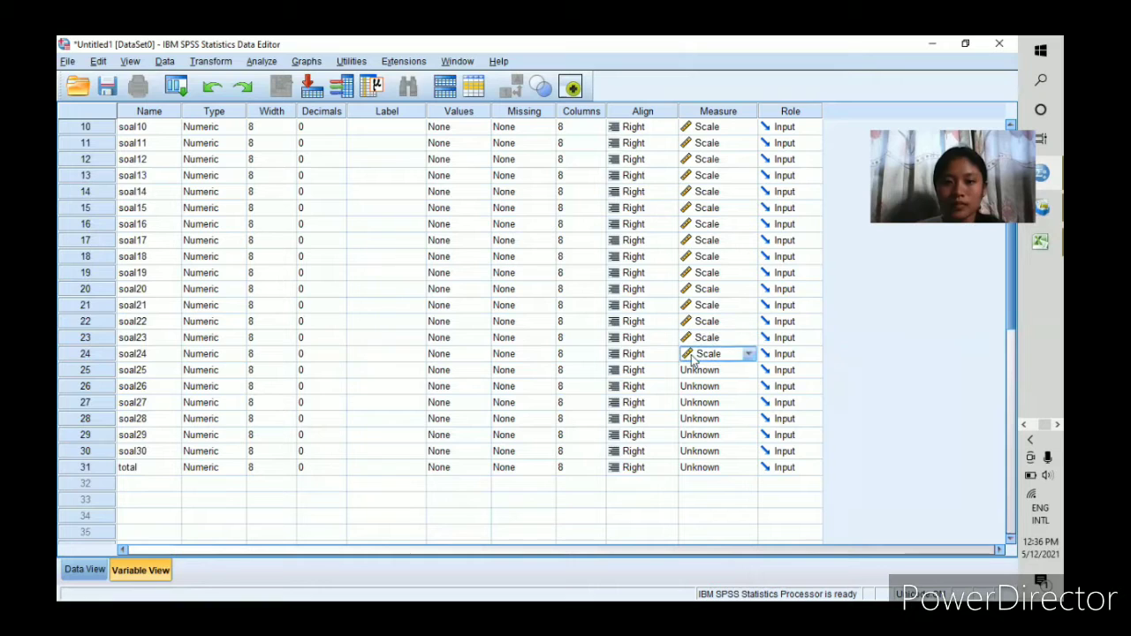
double_click(696, 371)
click(693, 388)
double_click(695, 388)
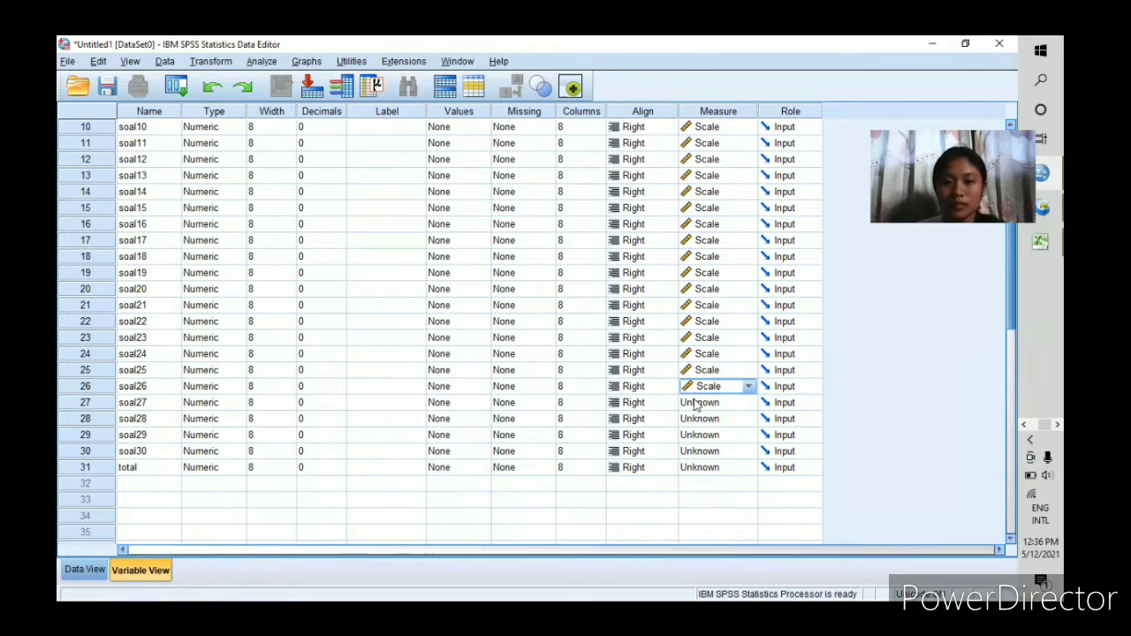
double_click(695, 403)
double_click(698, 419)
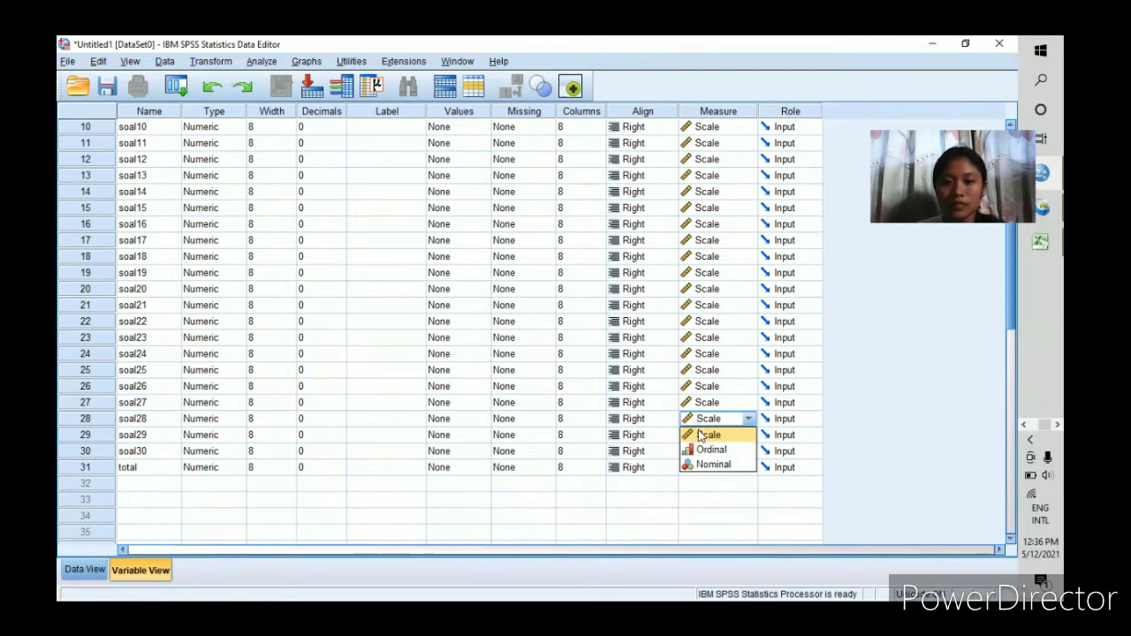
click(698, 438)
double_click(699, 439)
double_click(700, 452)
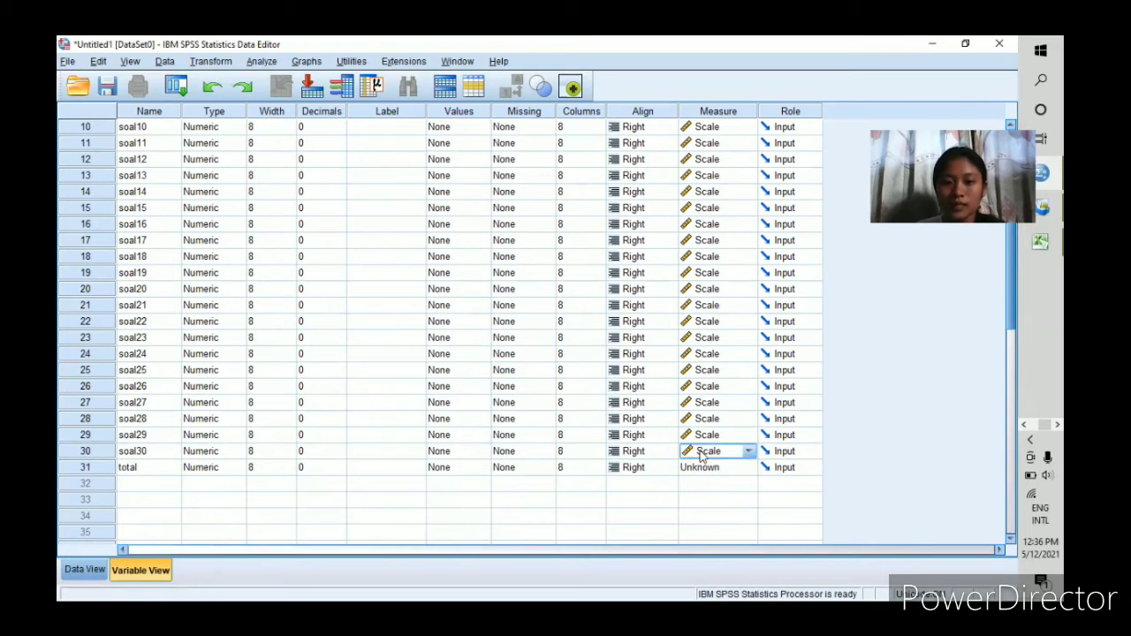
double_click(698, 467)
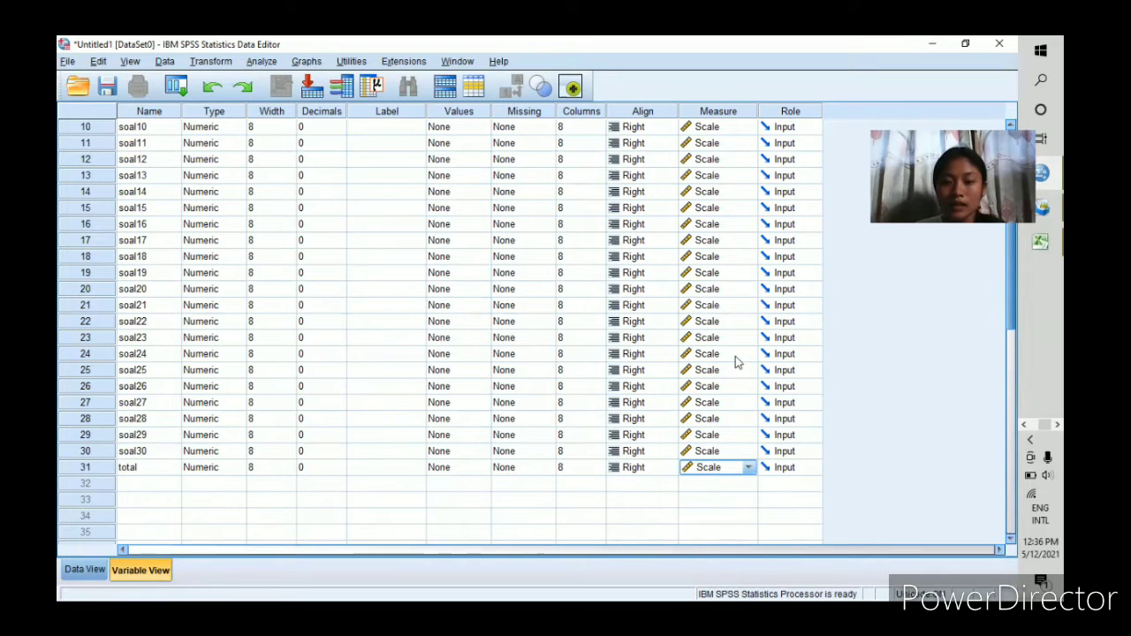
scroll(735, 356, up, 3)
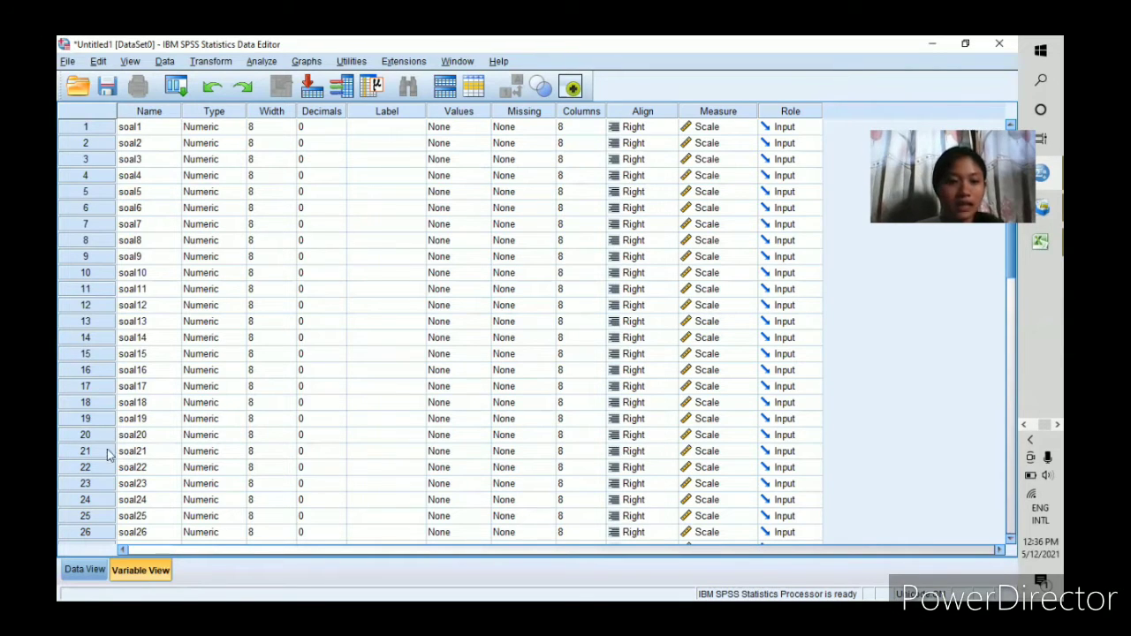
Display the SPSS data entry grid, switch to Excel and copy the item scores with the total score column, cells D4:AH54.
click(82, 571)
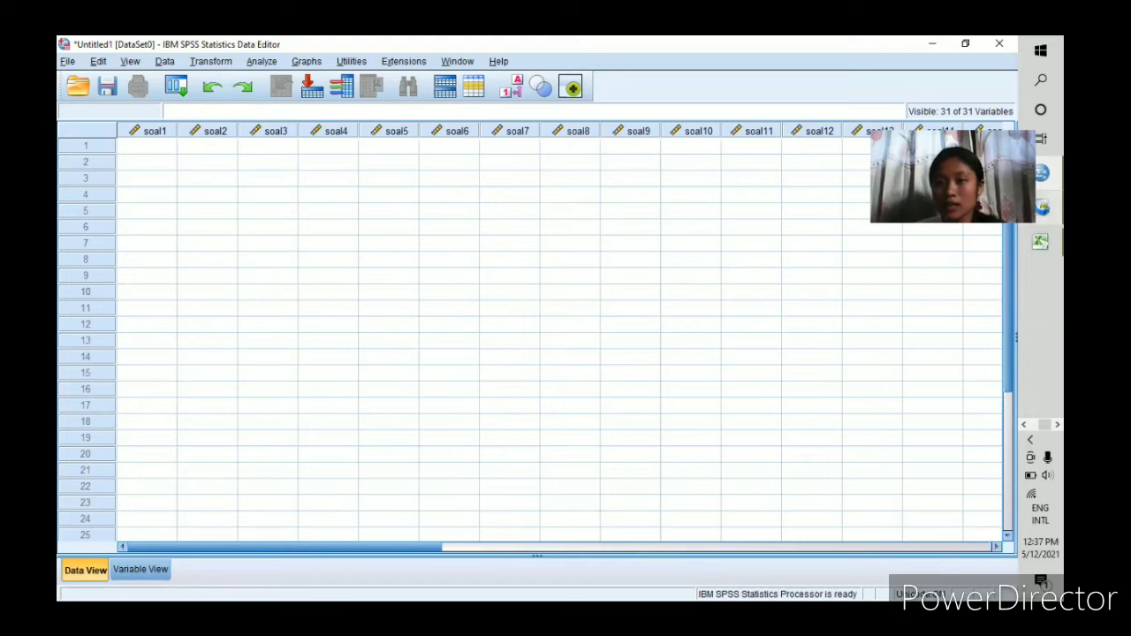
click(1042, 242)
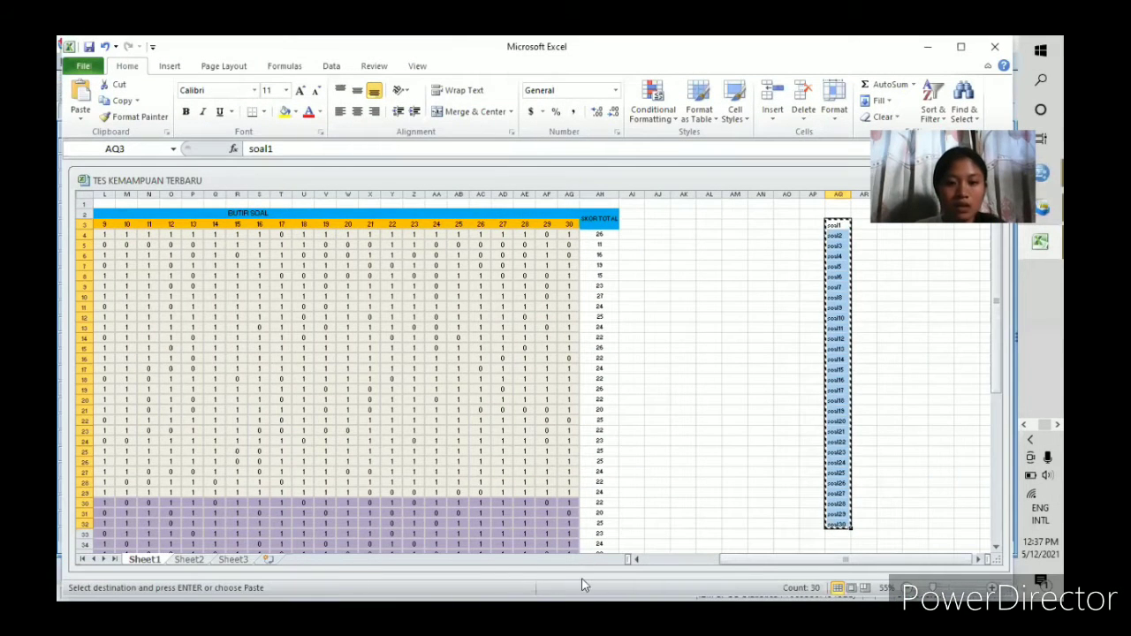
click(637, 561)
click(637, 560)
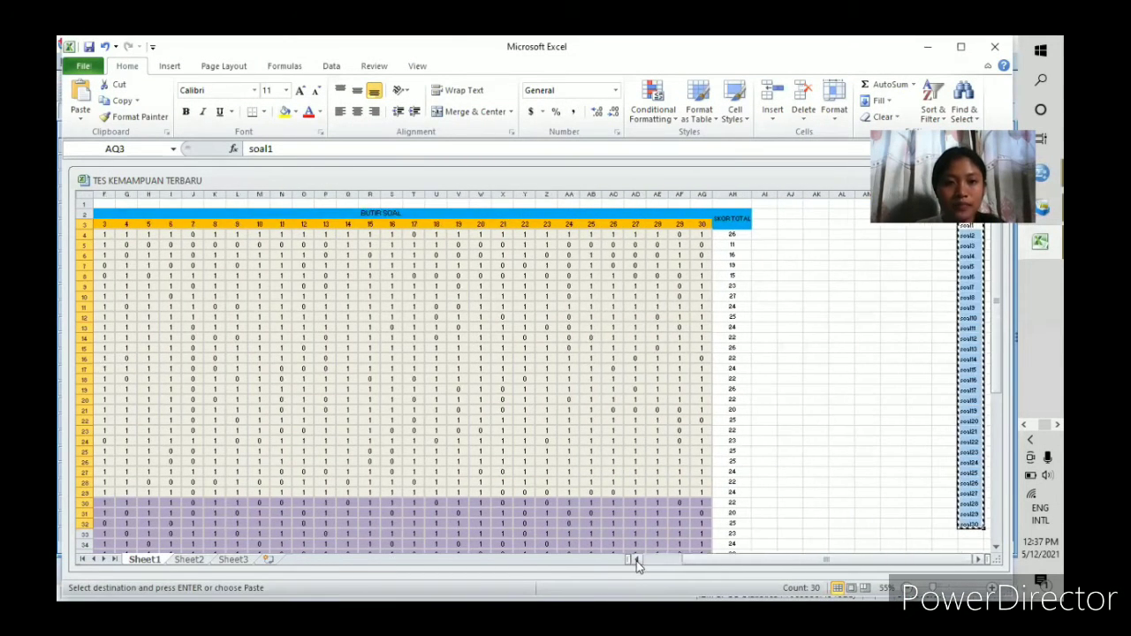
drag(253, 231, 904, 525)
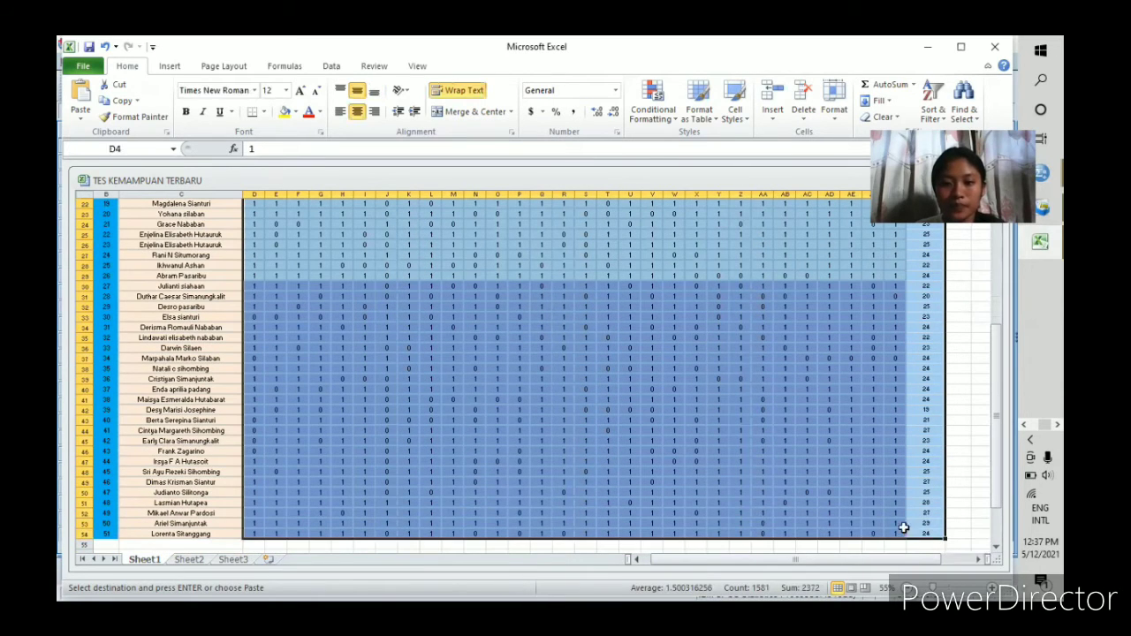
right_click(671, 396)
click(718, 156)
scroll(619, 353, up, 7)
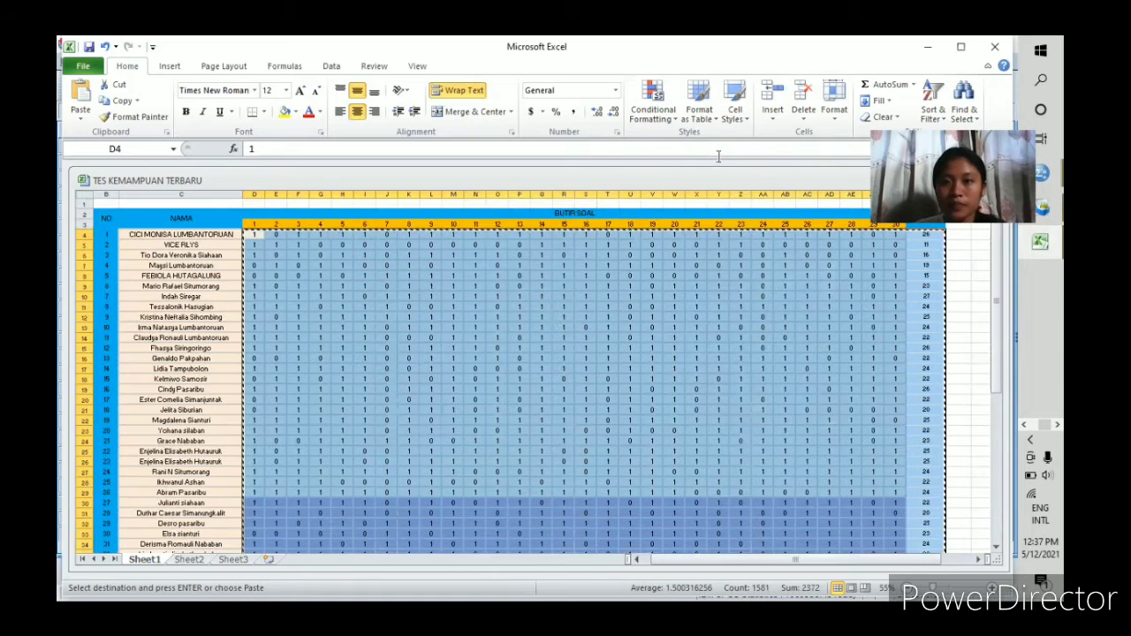
Return to SPSS and paste the copied scores into the data grid, starting at case 1 of soal1.
click(927, 47)
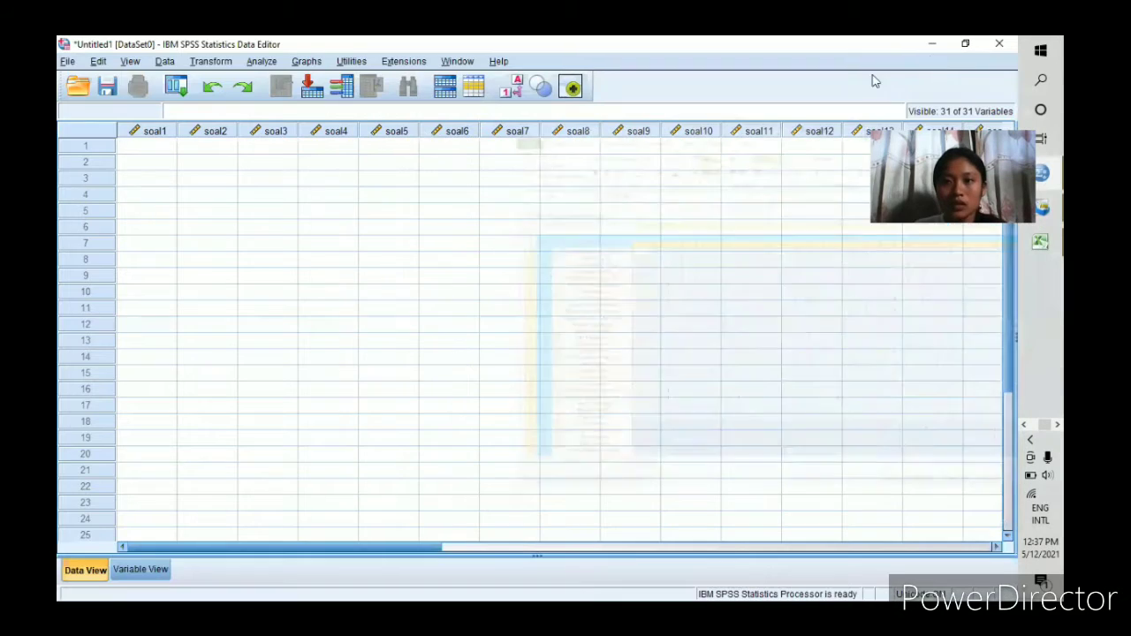
click(149, 148)
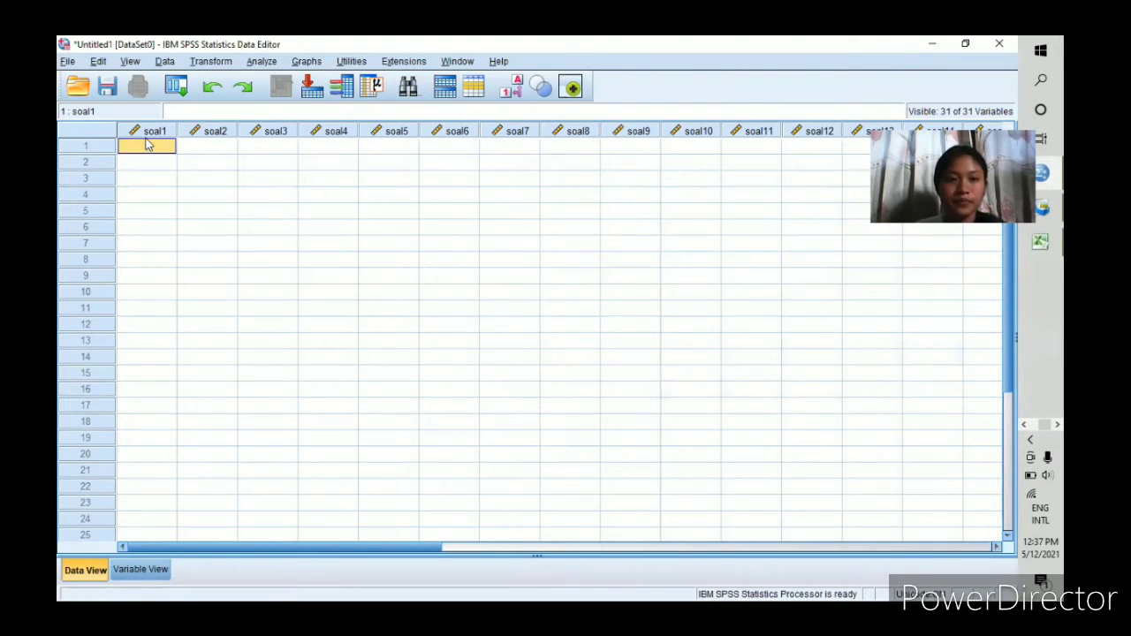
key(ctrl+v)
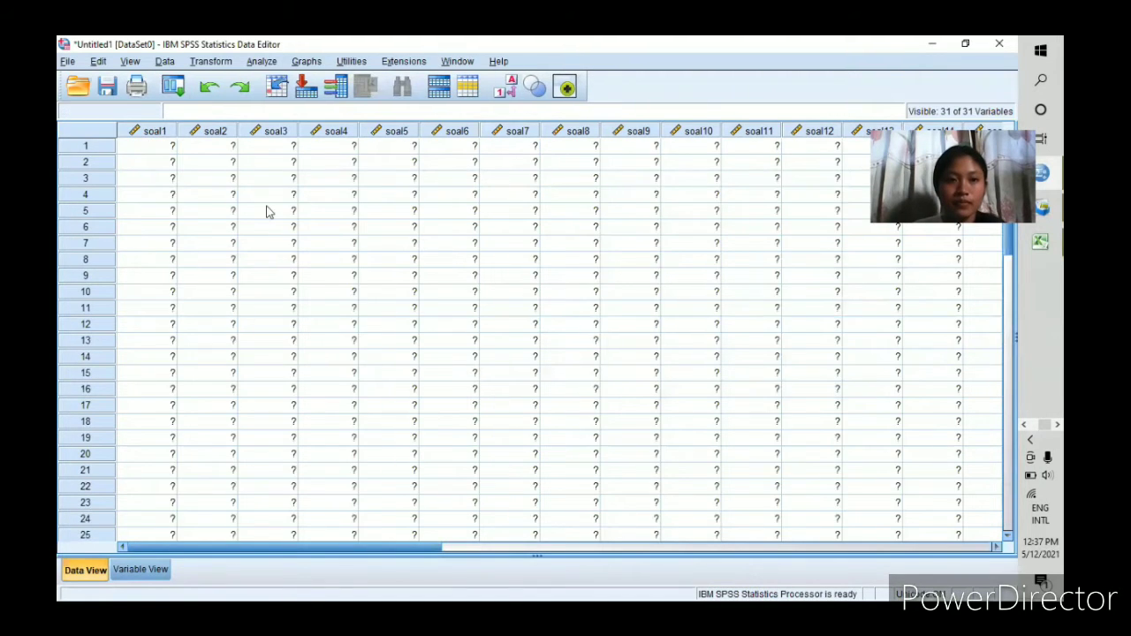
scroll(265, 219, down, 15)
scroll(256, 234, up, 1)
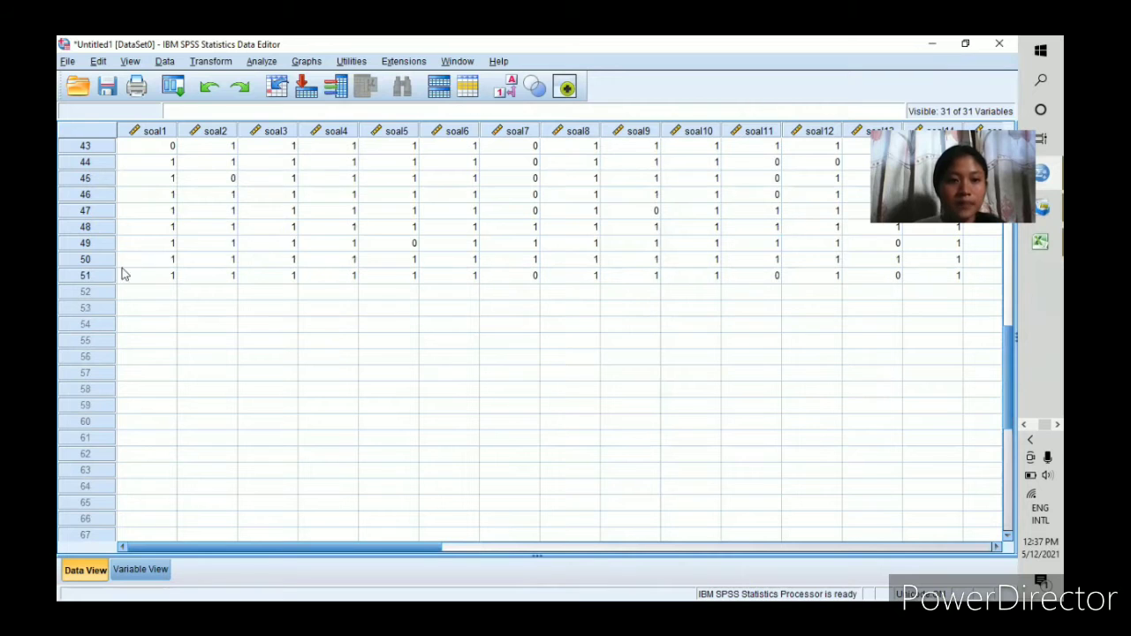
Check the pasted scores in the data grid across all cases and variables, from soal1 through the total column.
scroll(333, 254, up, 5)
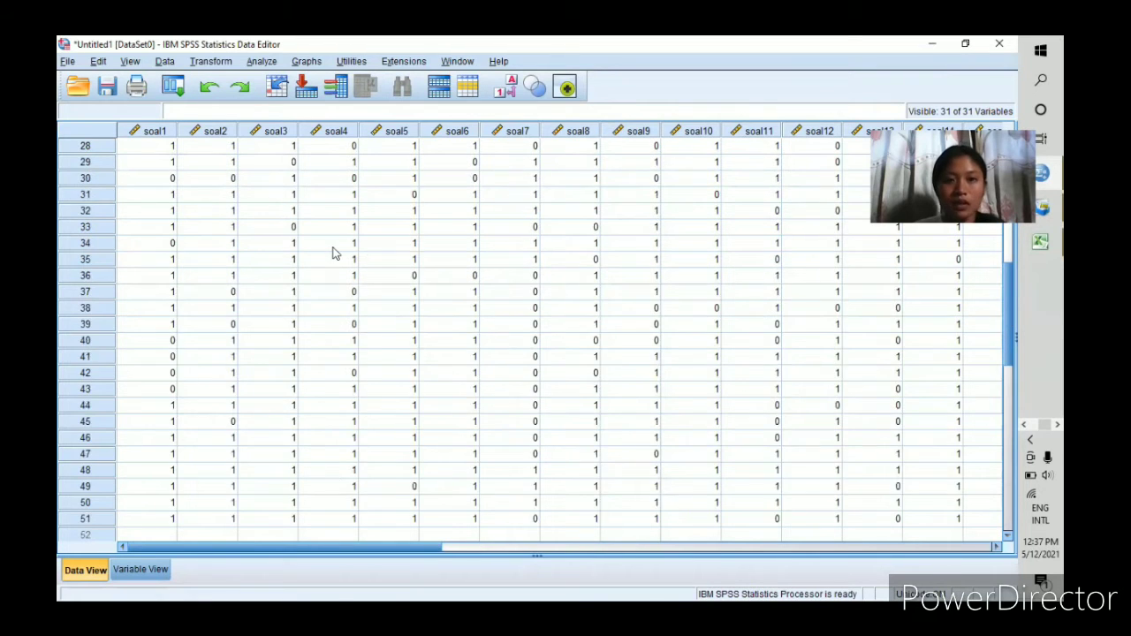
scroll(513, 324, down, 4)
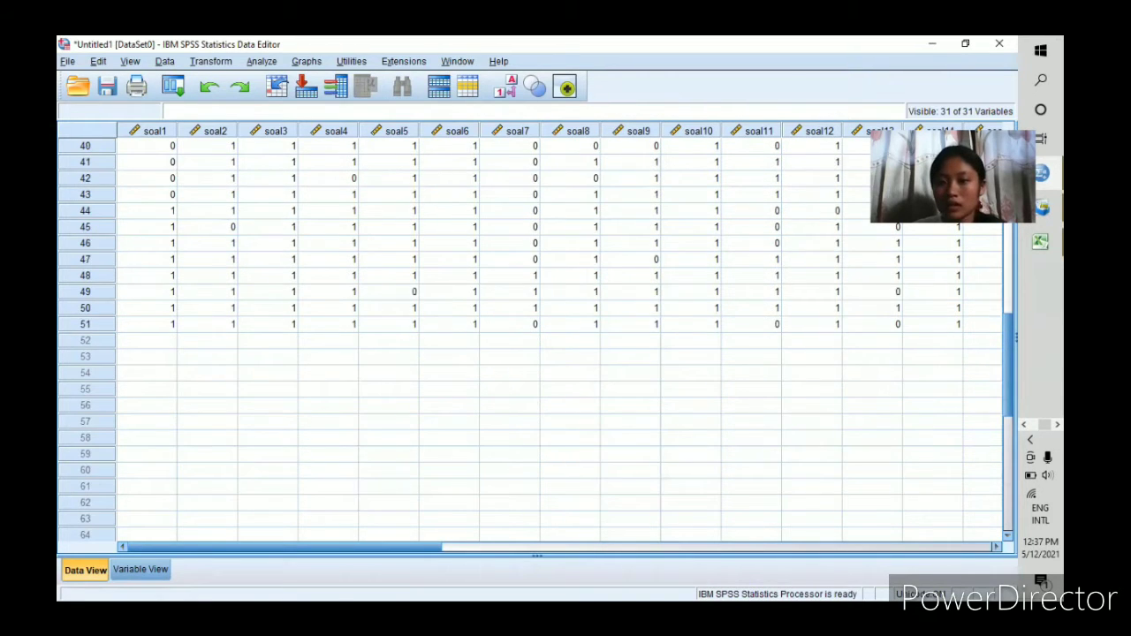
click(997, 547)
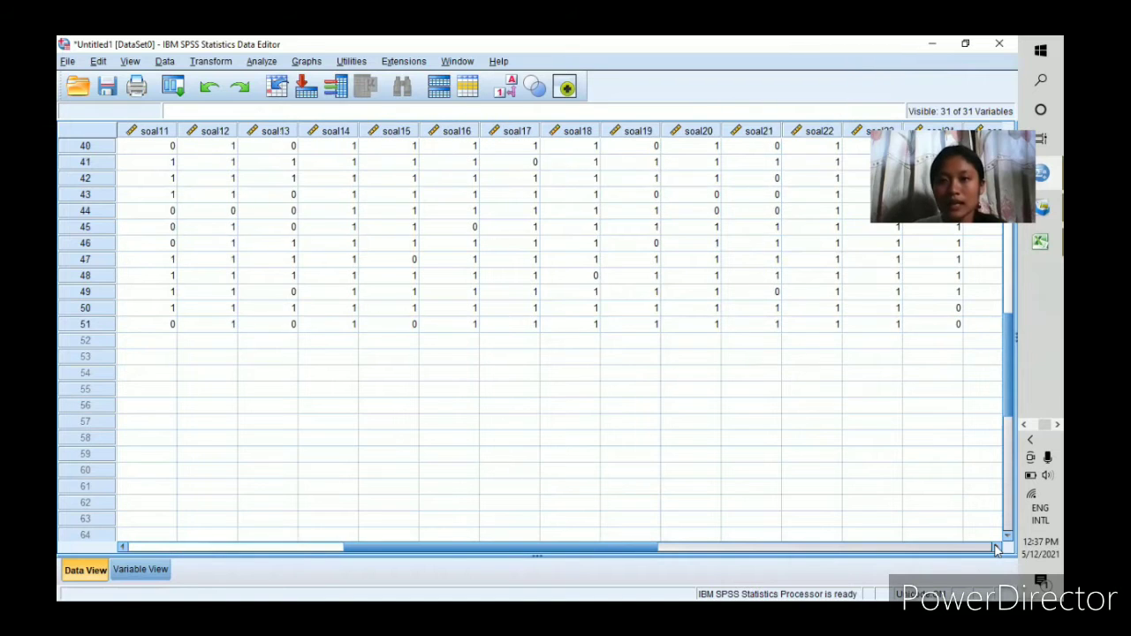
drag(997, 548, 997, 548)
scroll(740, 198, up, 2)
scroll(739, 197, down, 1)
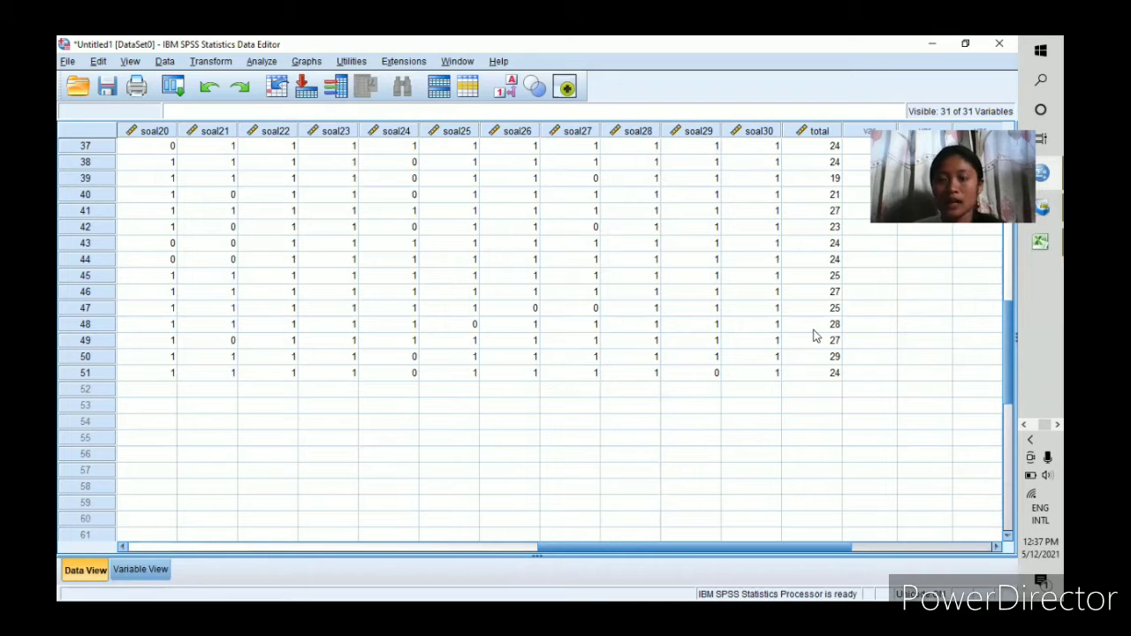
scroll(820, 265, up, 4)
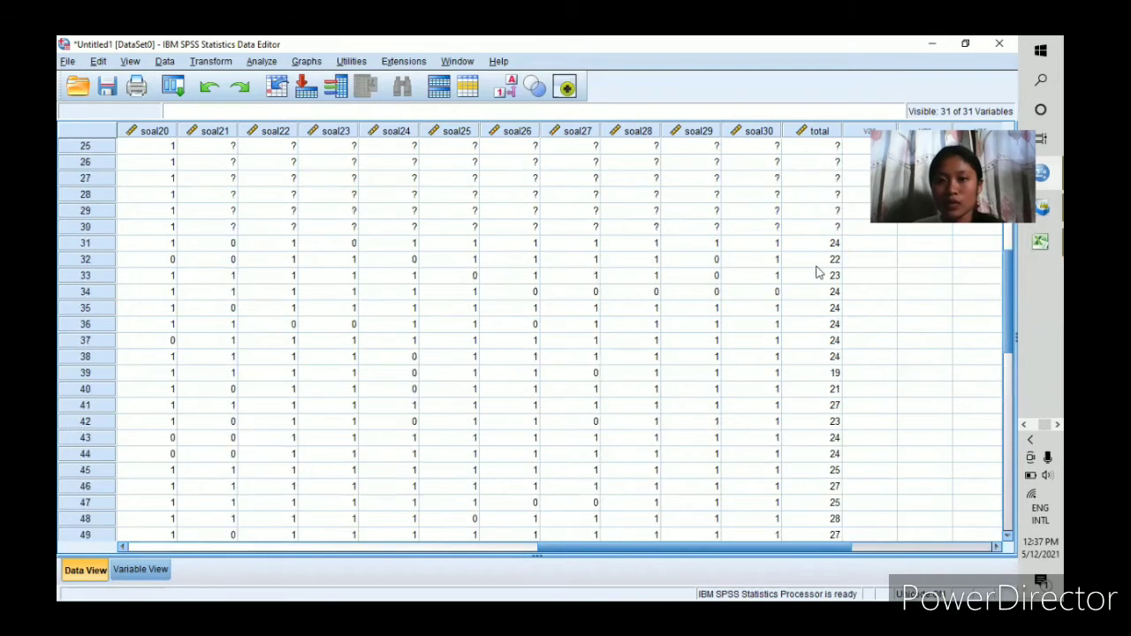
scroll(817, 273, up, 8)
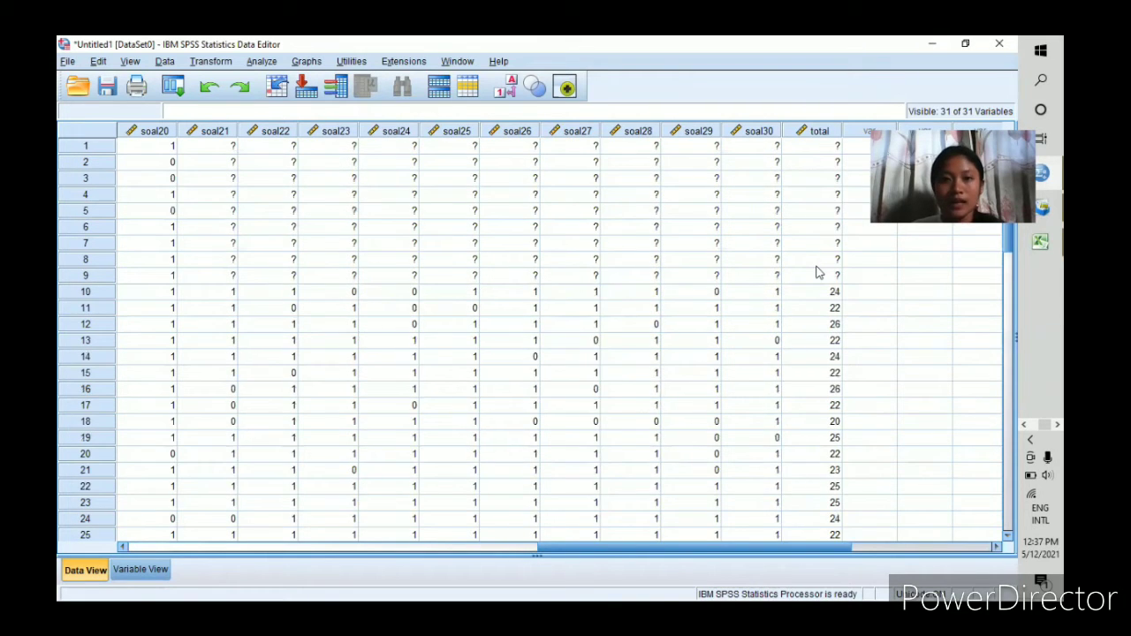
Run a bivariate correlation on soal1 through soal30 and total, using Pearson coefficients, a two-tailed test and flagged significant correlations.
click(261, 62)
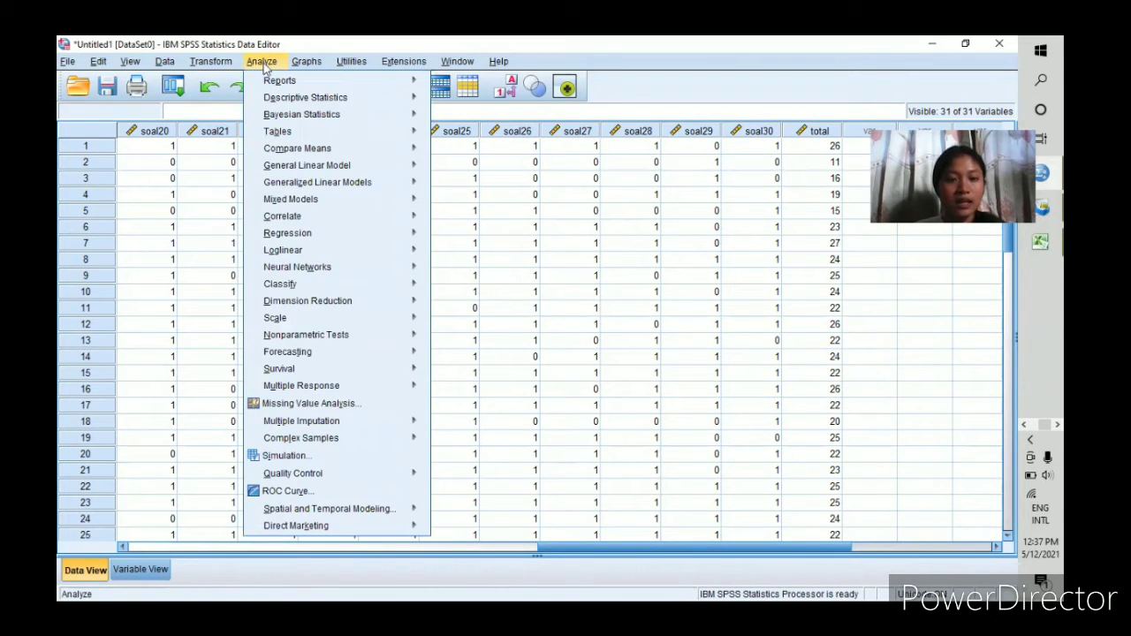
mouse_move(290, 222)
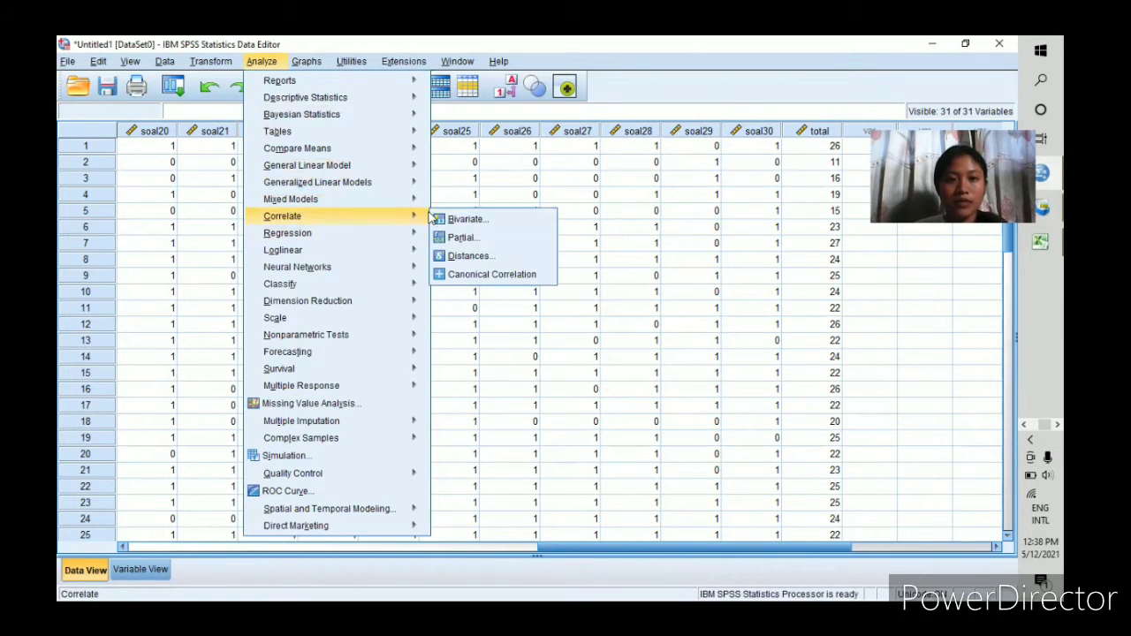
click(458, 227)
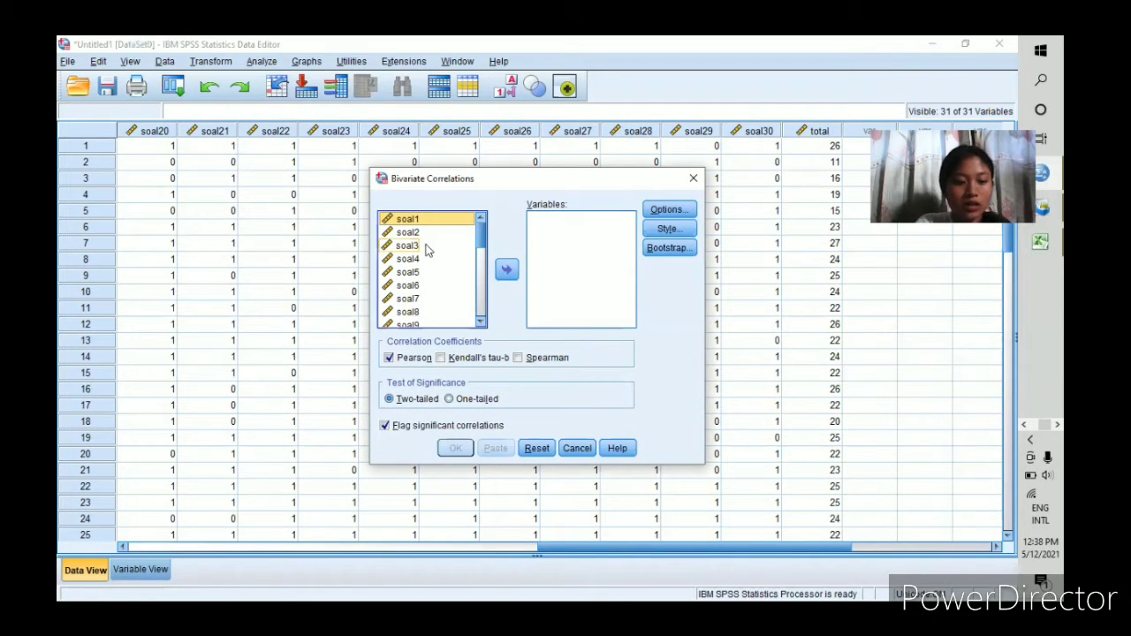
key(ctrl+a)
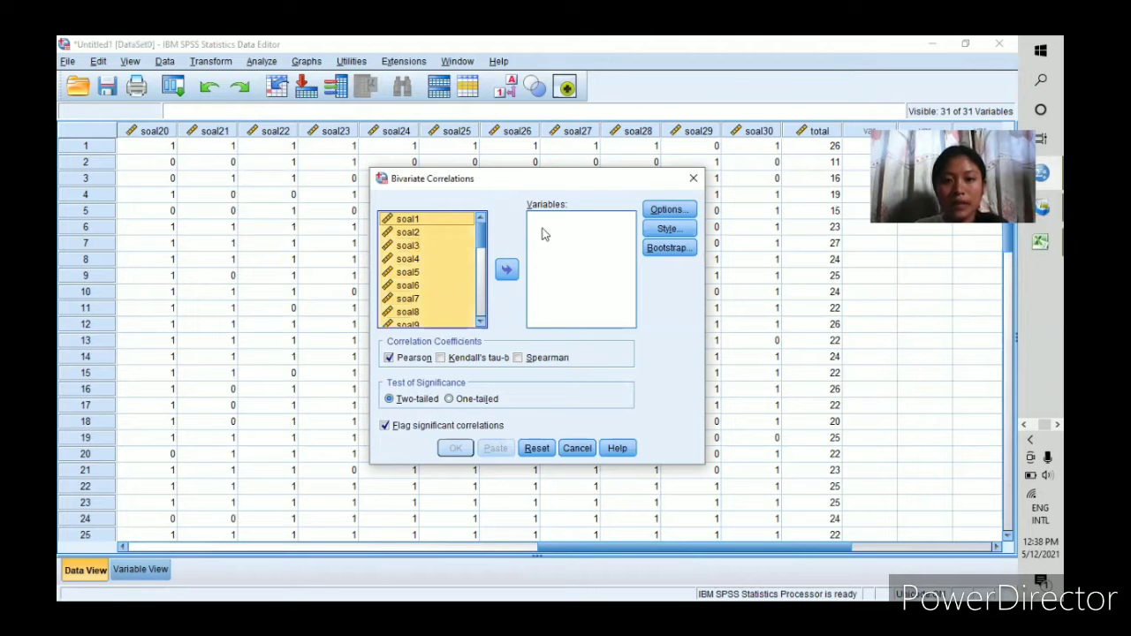
click(507, 270)
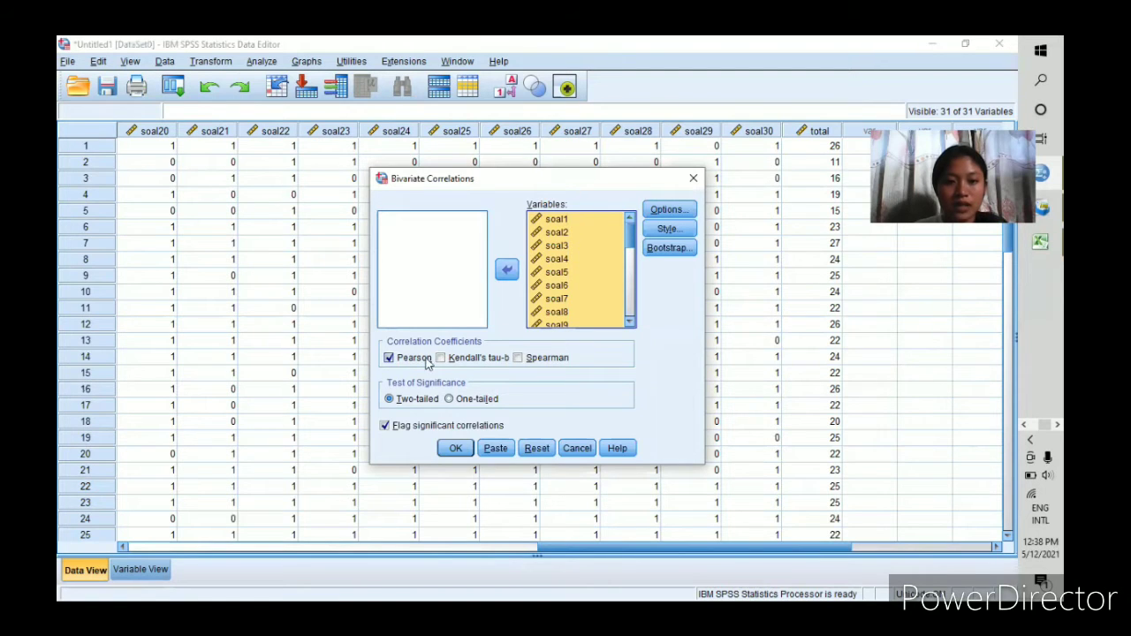
click(391, 400)
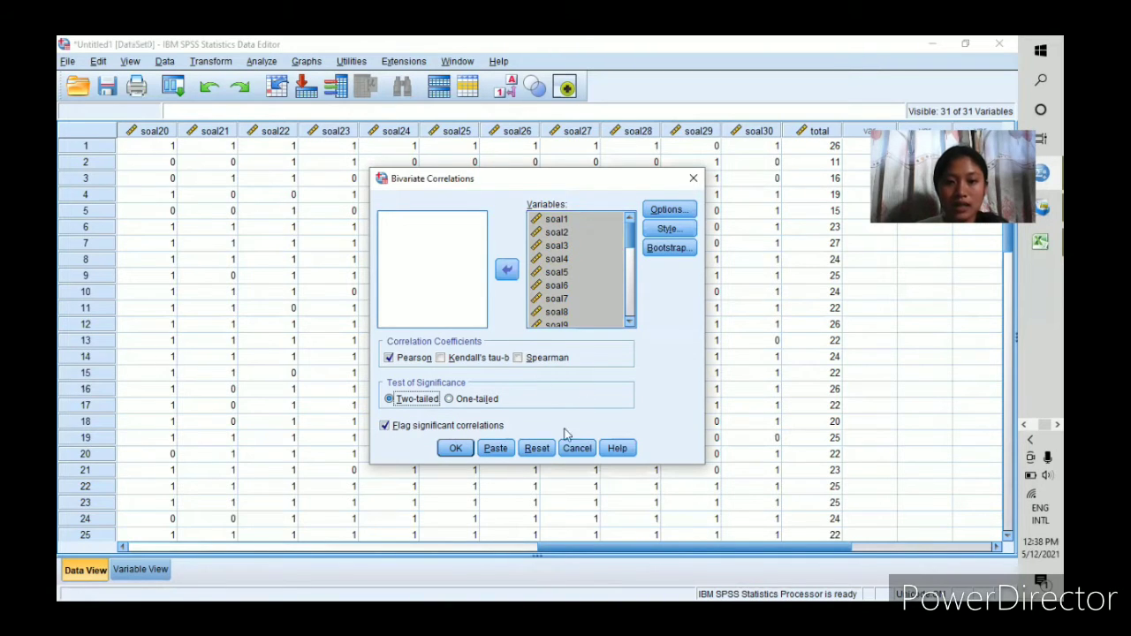
click(455, 449)
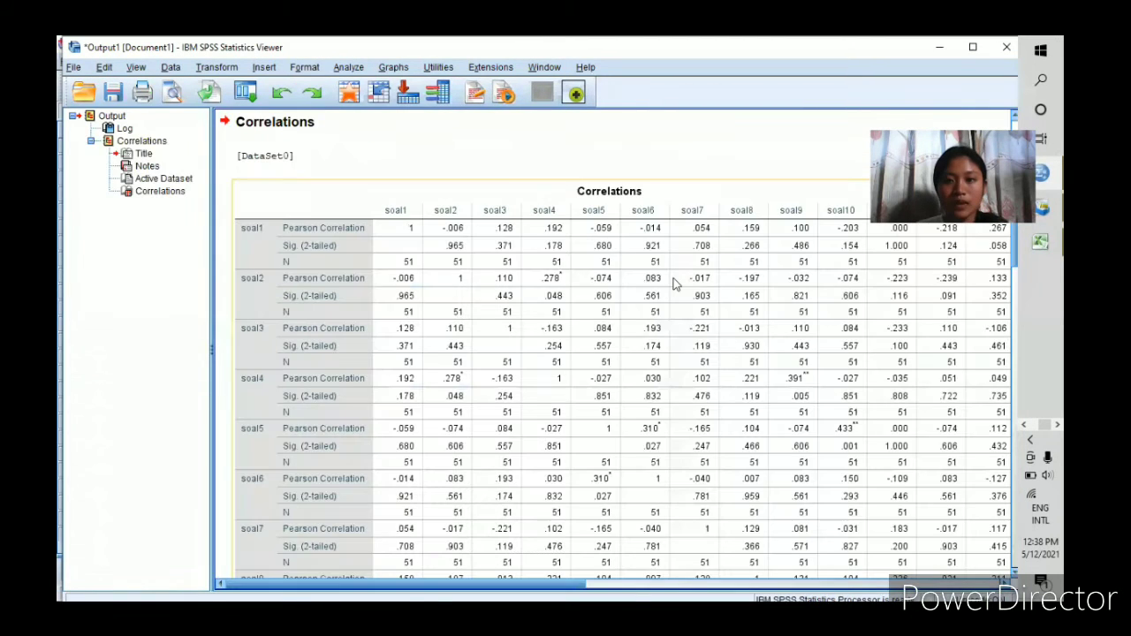
Examine the correlation syntax in the output and the Pearson, significance and N rows for the first items of the matrix.
scroll(676, 284, down, 2)
scroll(676, 284, up, 2)
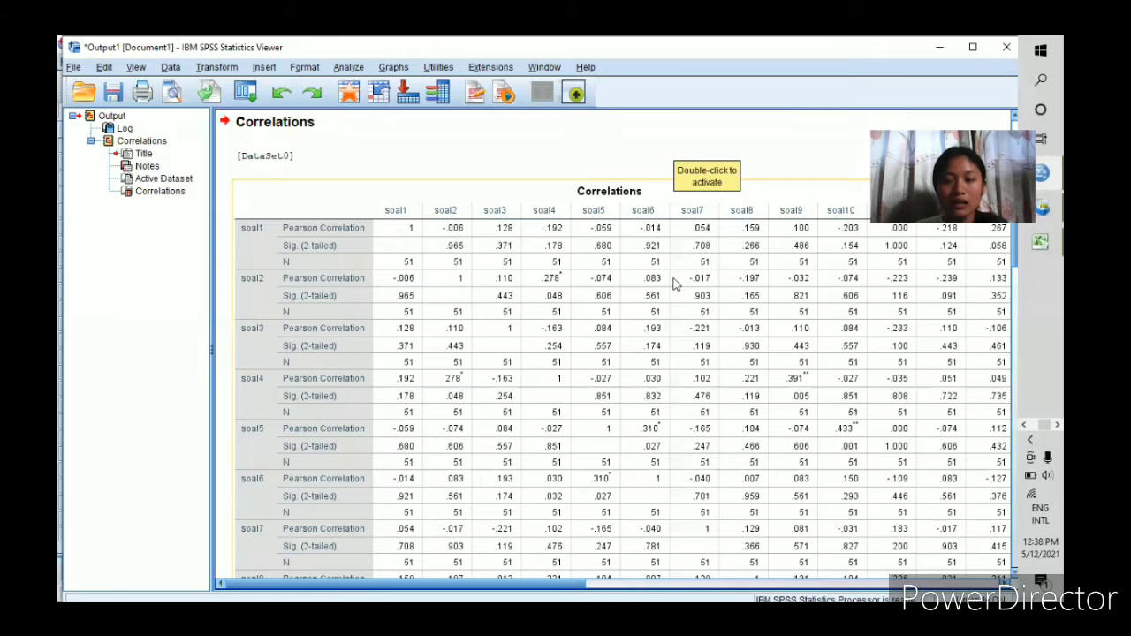
scroll(681, 264, down, 5)
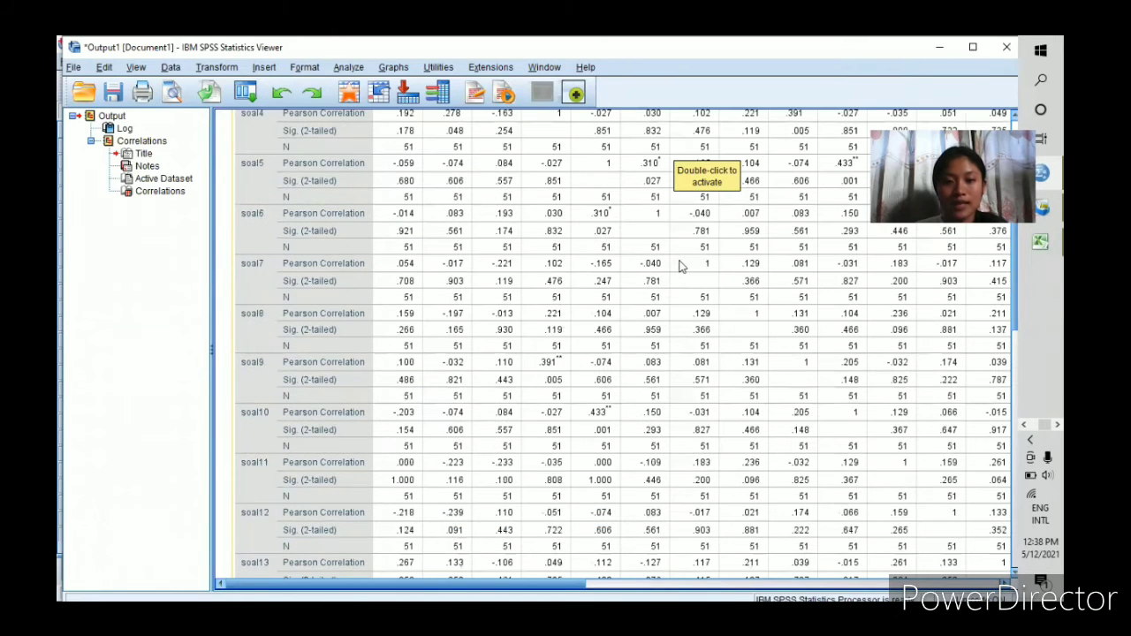
scroll(680, 263, up, 7)
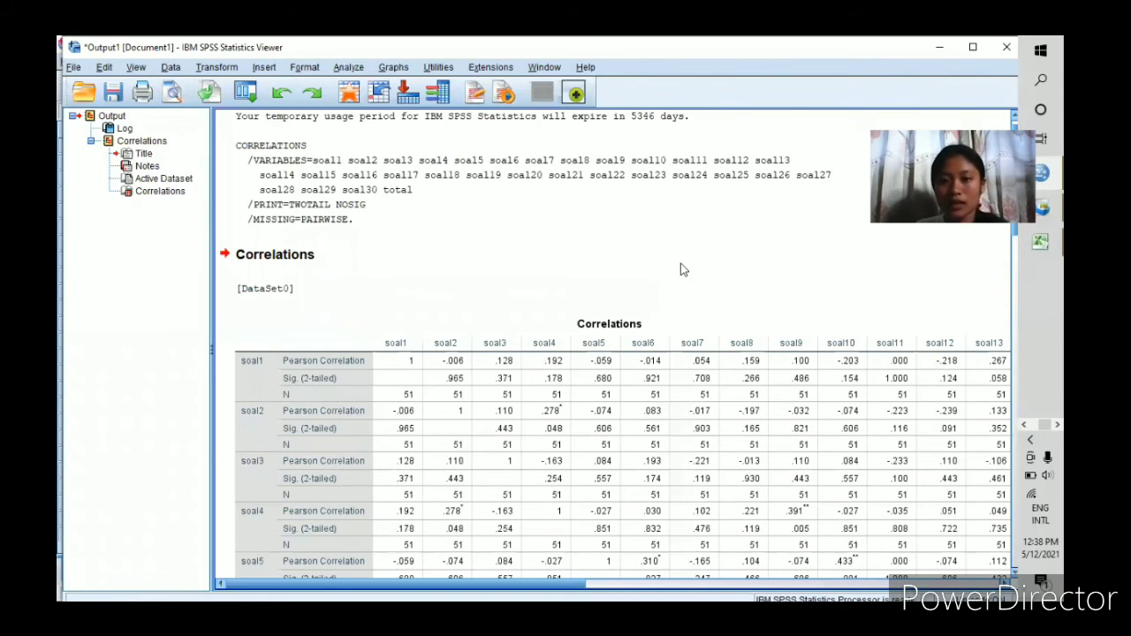
scroll(684, 270, down, 1)
scroll(685, 269, up, 2)
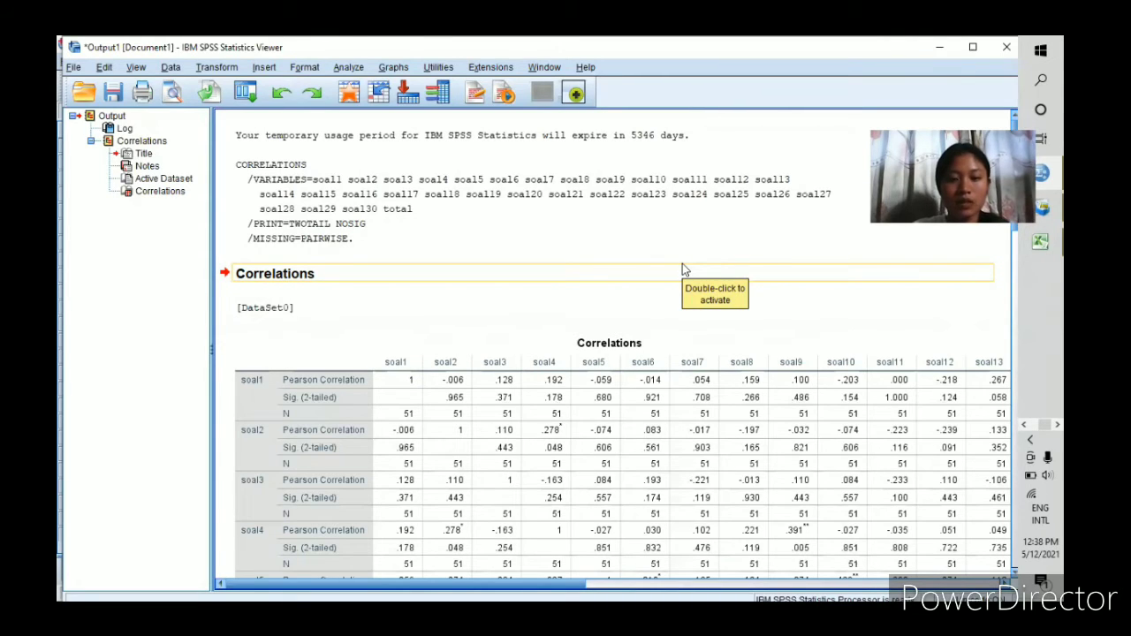
scroll(682, 270, down, 3)
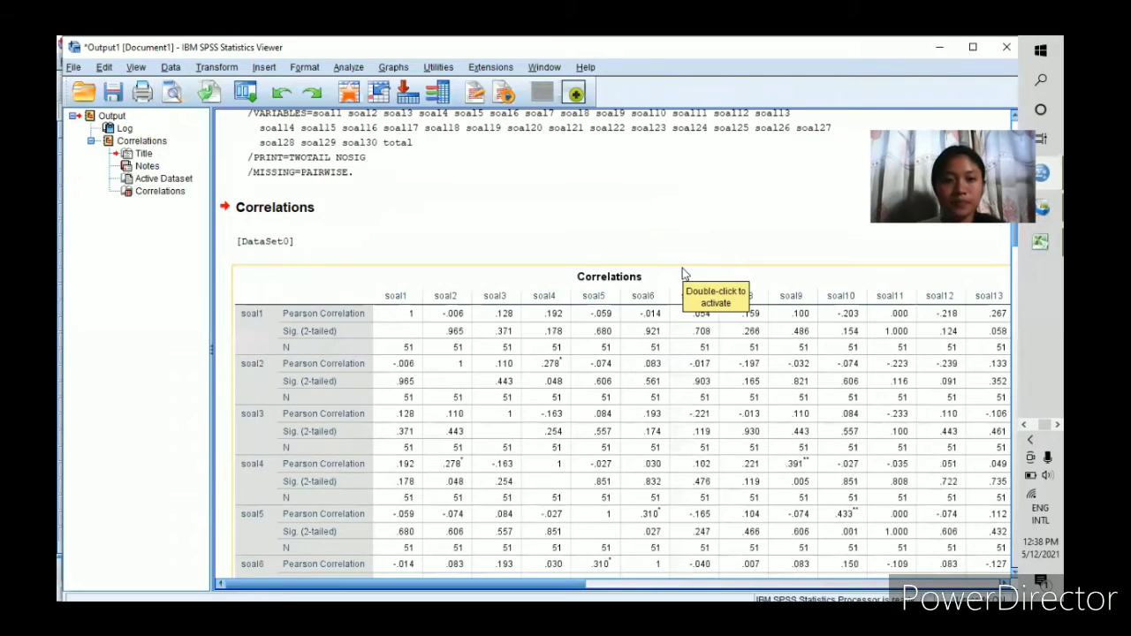
scroll(682, 274, down, 6)
scroll(688, 281, up, 6)
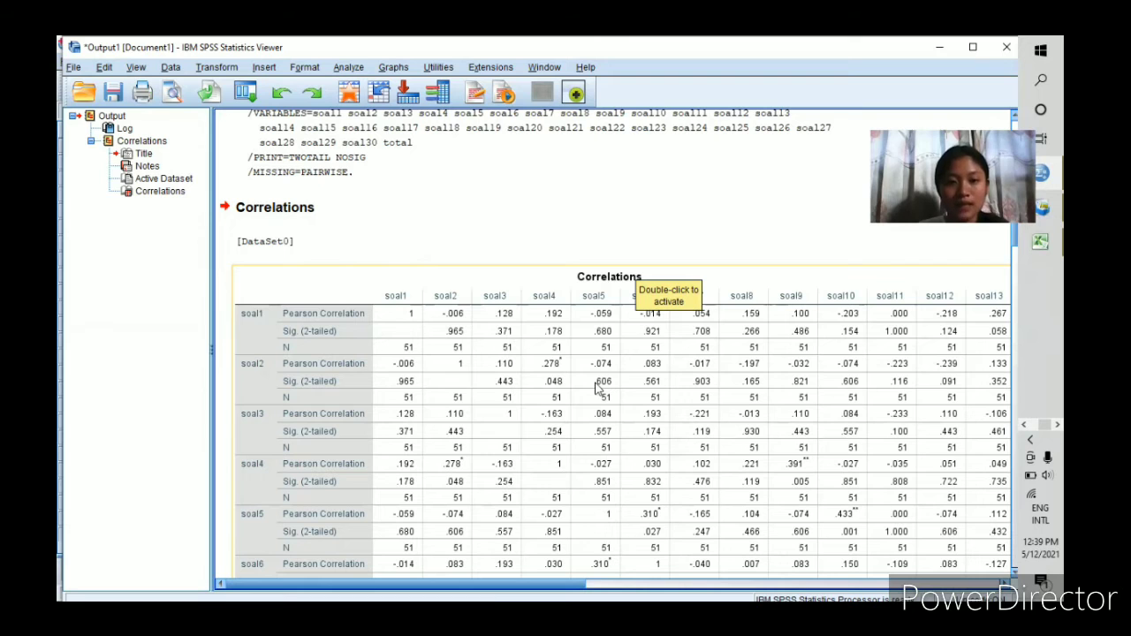
Examine the total row at the end of the Correlations table for the coefficients of soal1 through soal13 and their significance markers.
scroll(594, 389, down, 3)
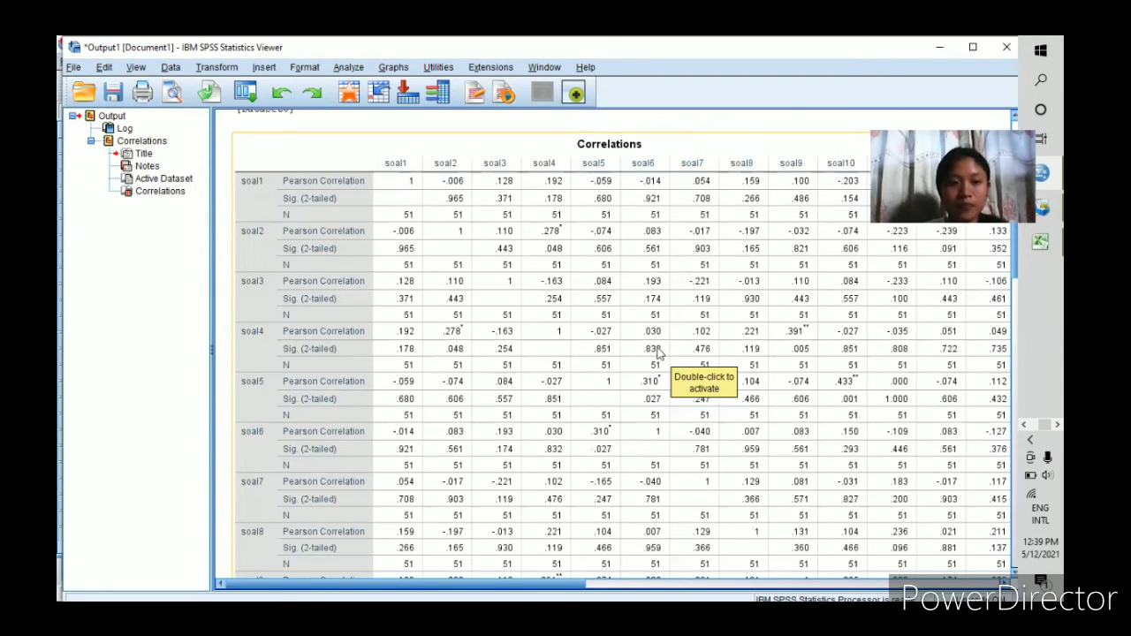
scroll(656, 352, down, 2)
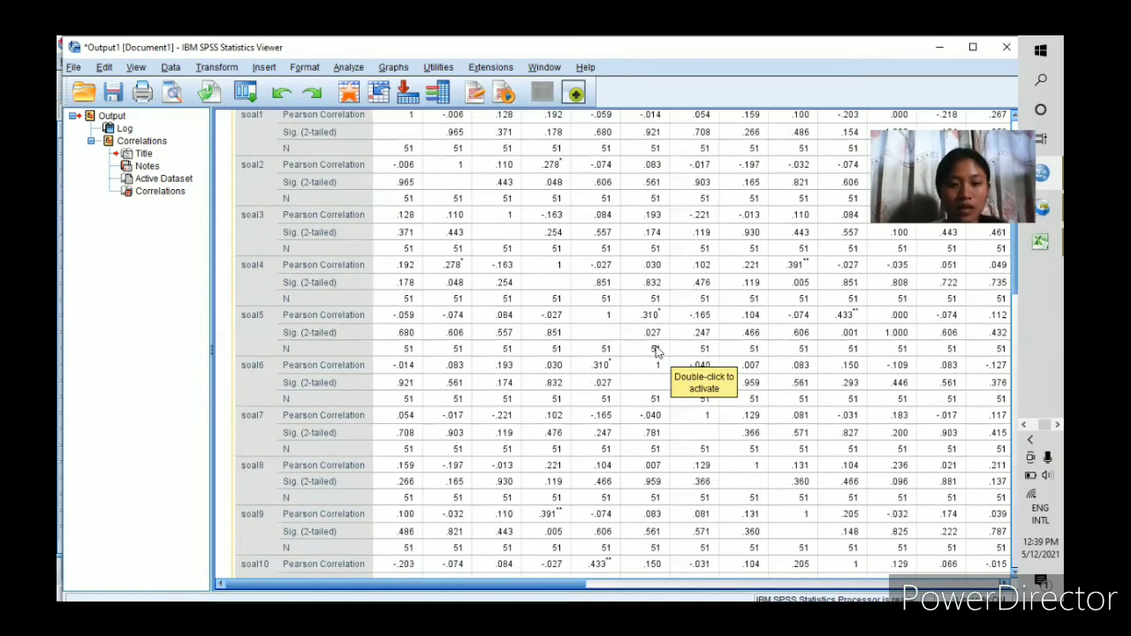
scroll(657, 352, down, 10)
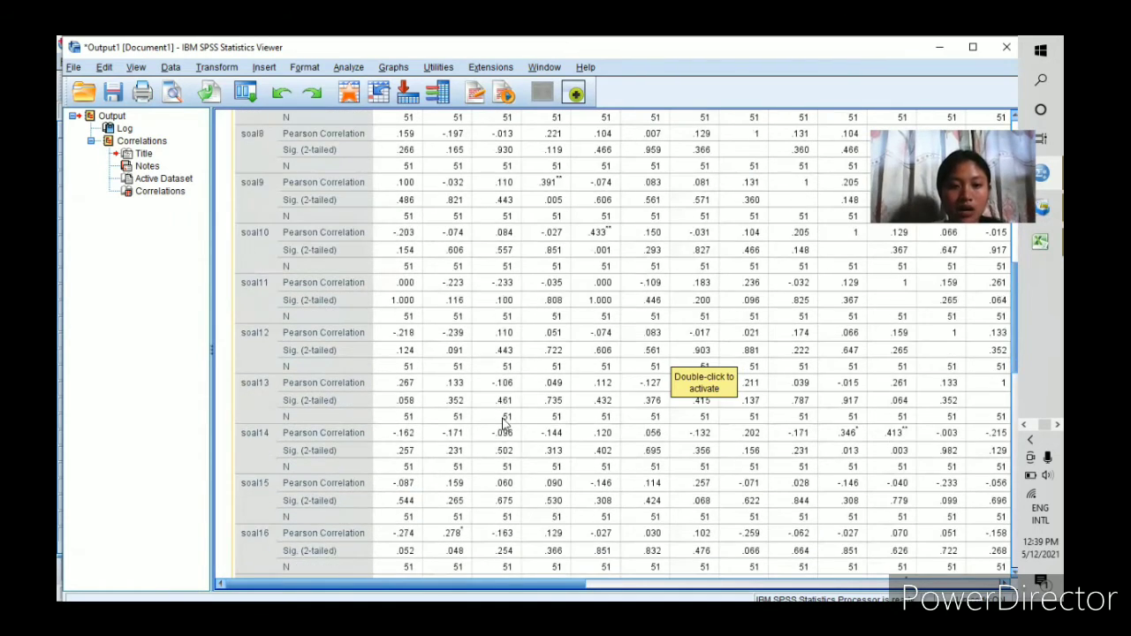
scroll(503, 425, down, 20)
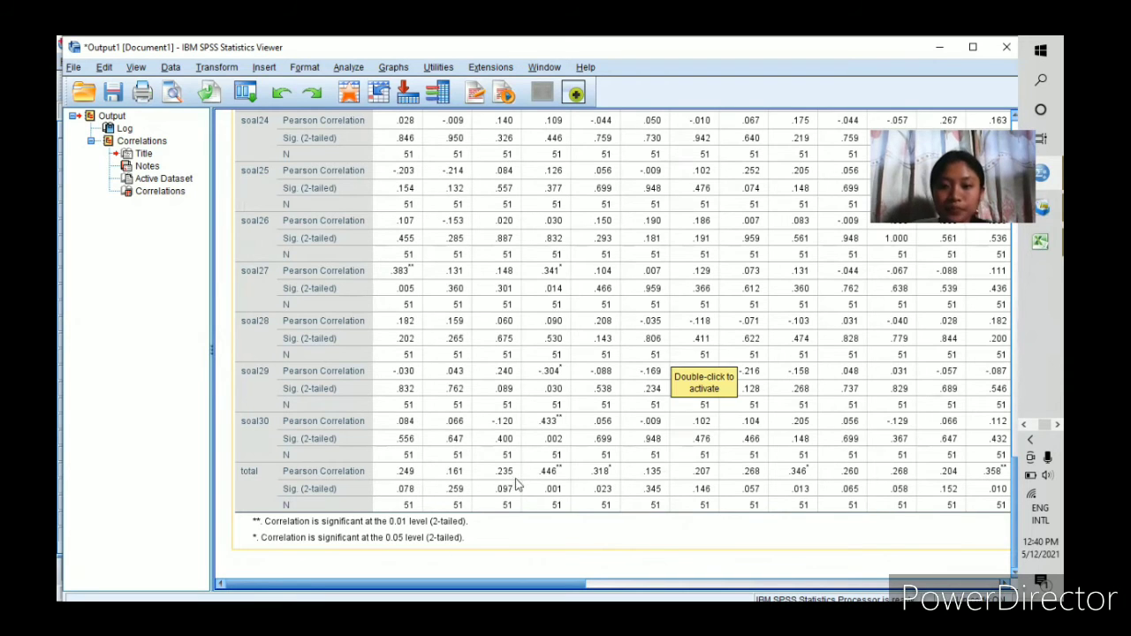
scroll(514, 482, up, 3)
scroll(515, 486, down, 3)
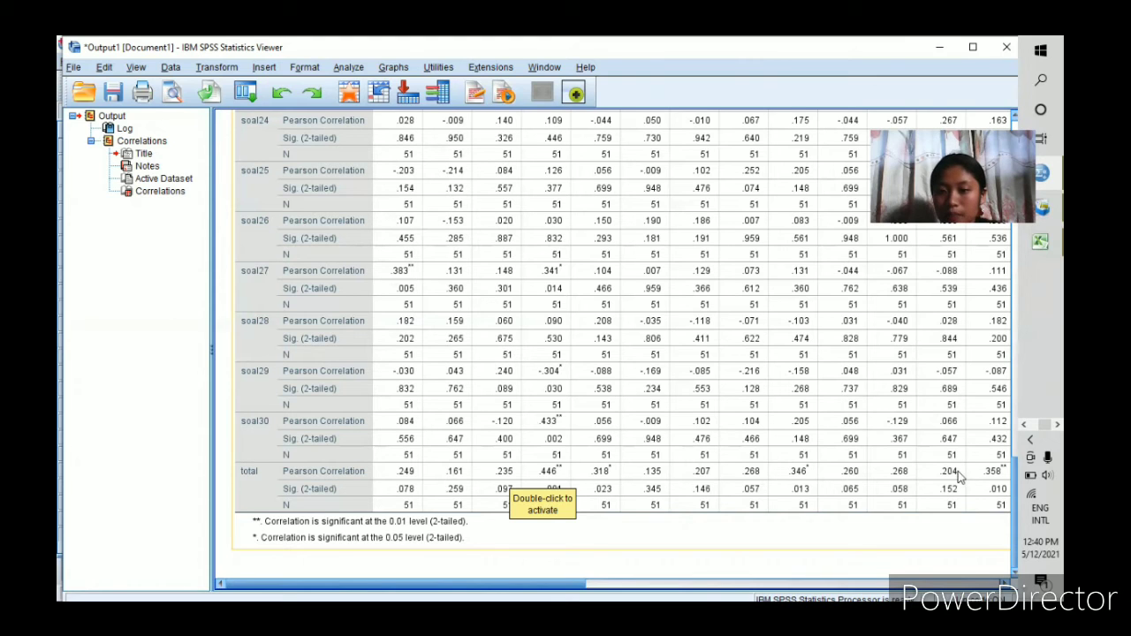
Examine the total row of the Correlations table for the remaining items through soal30, reading each coefficient and its significance marker.
click(1005, 584)
click(1004, 585)
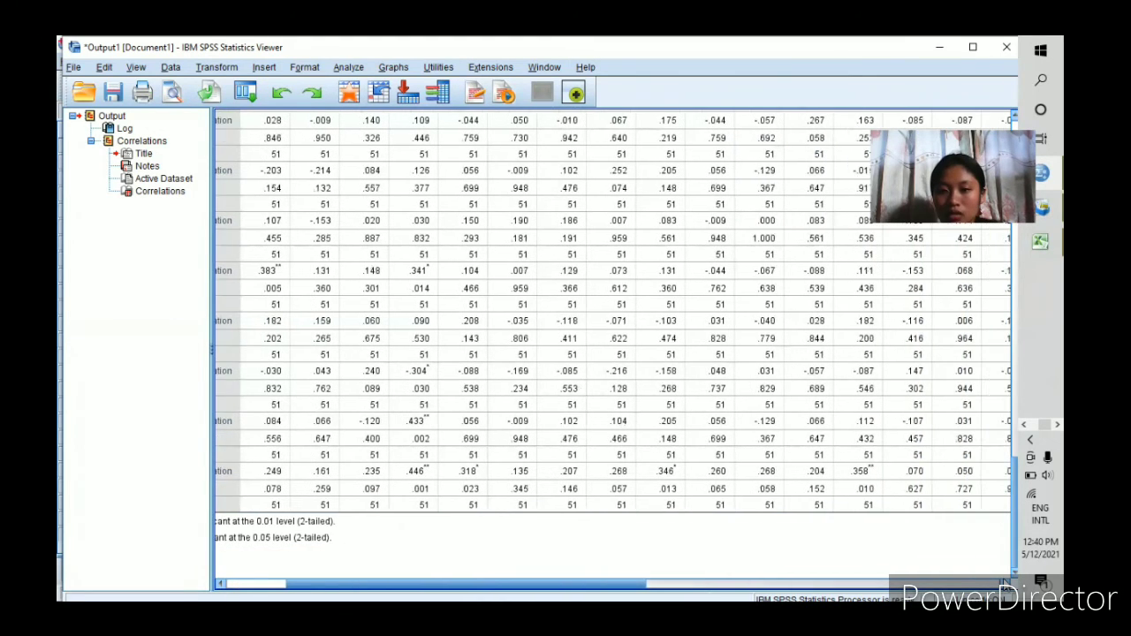
click(1005, 584)
click(1005, 584)
click(1005, 584)
click(1005, 585)
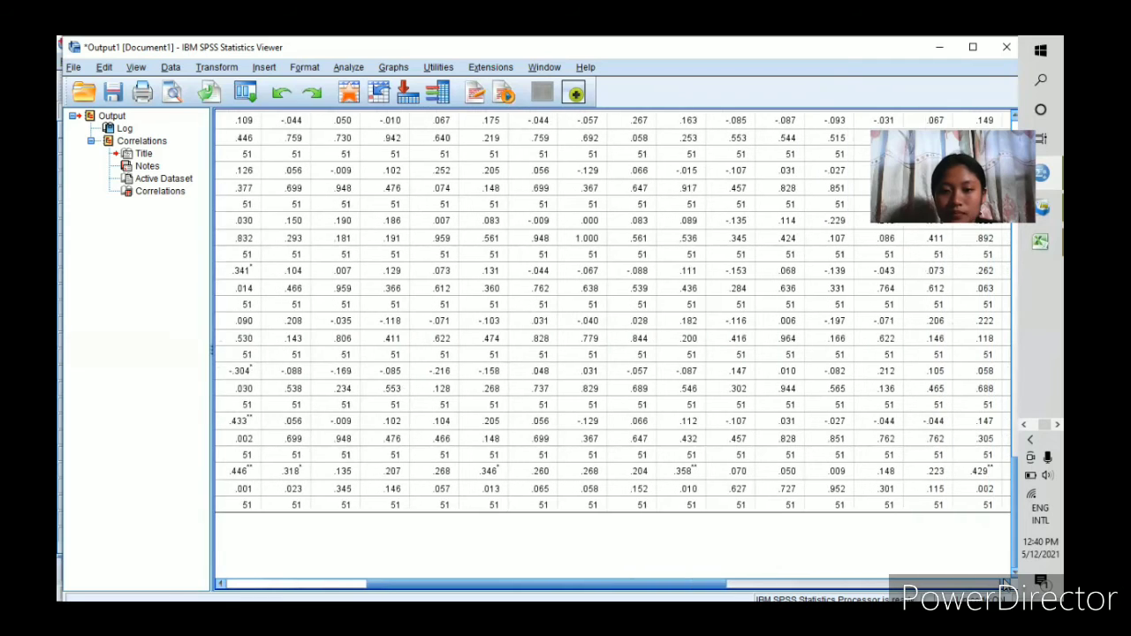
click(1005, 584)
click(1005, 585)
click(1005, 584)
click(1005, 584)
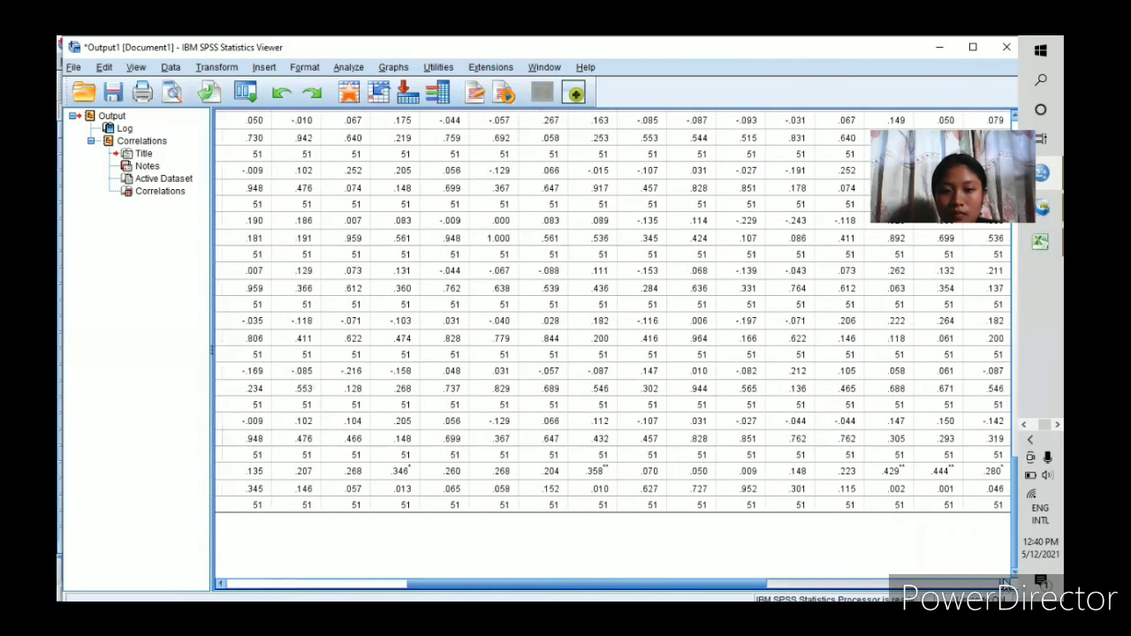
click(1005, 584)
click(1005, 584)
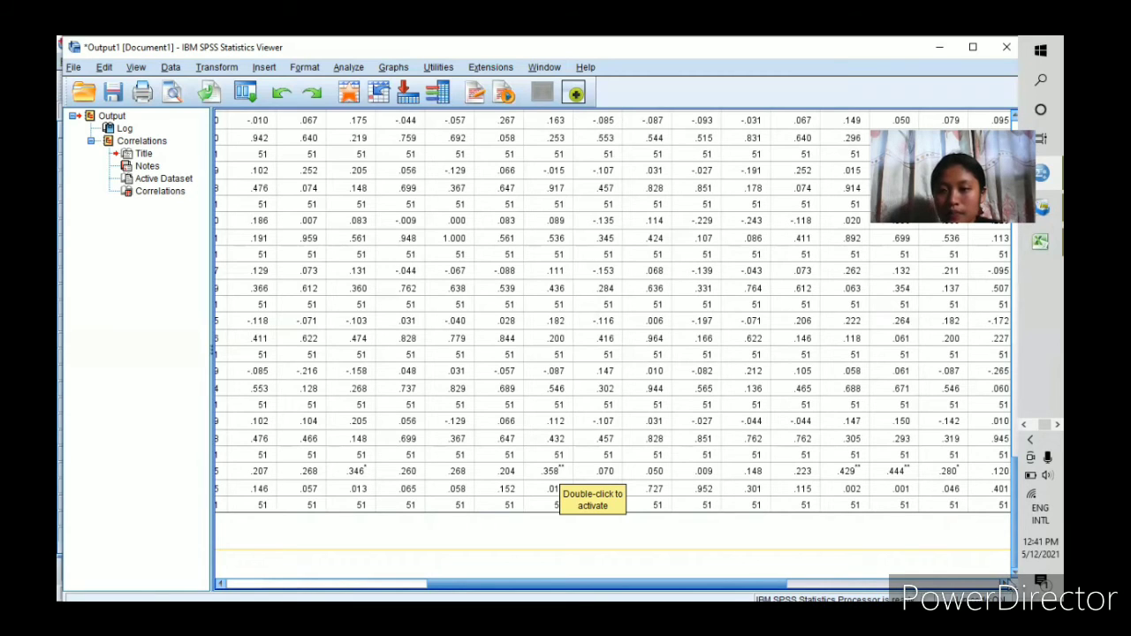
click(1006, 582)
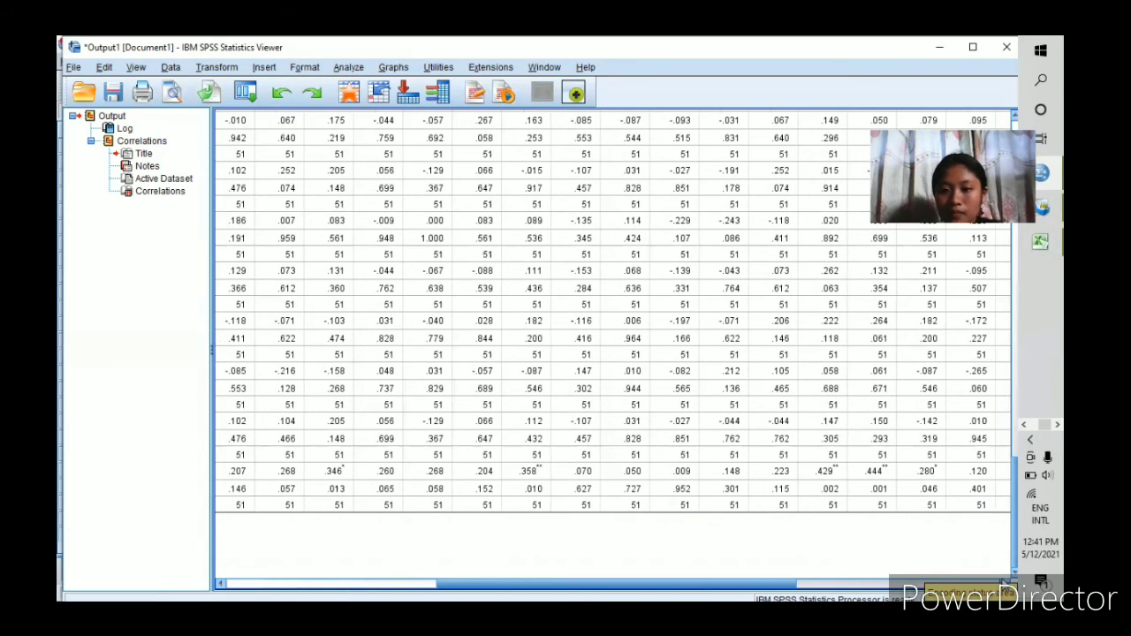
click(1006, 583)
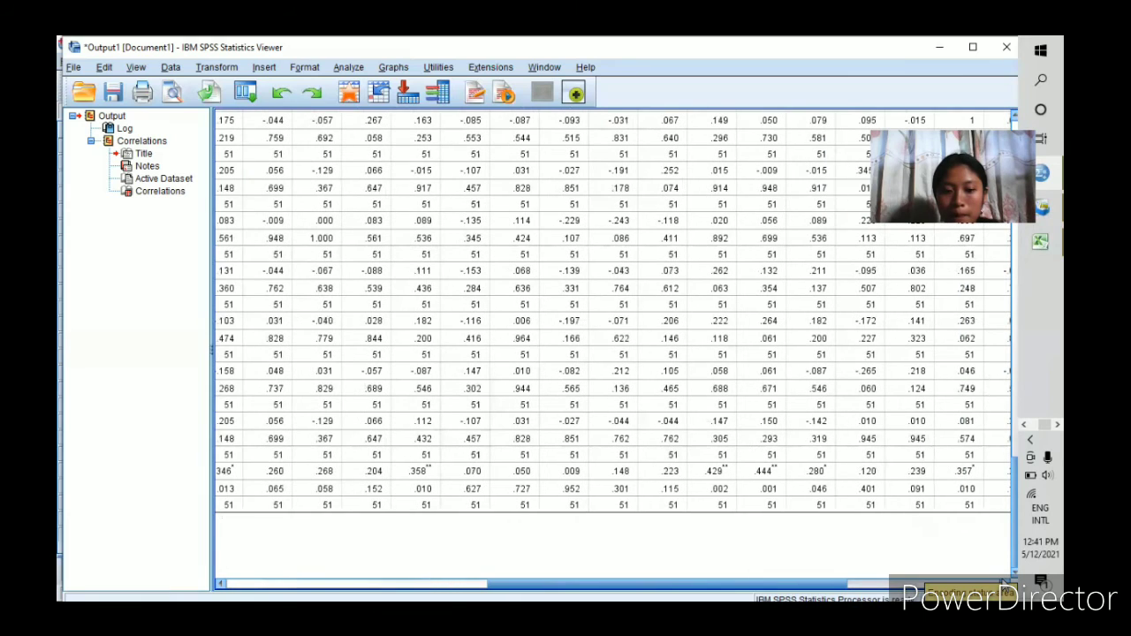
click(1005, 582)
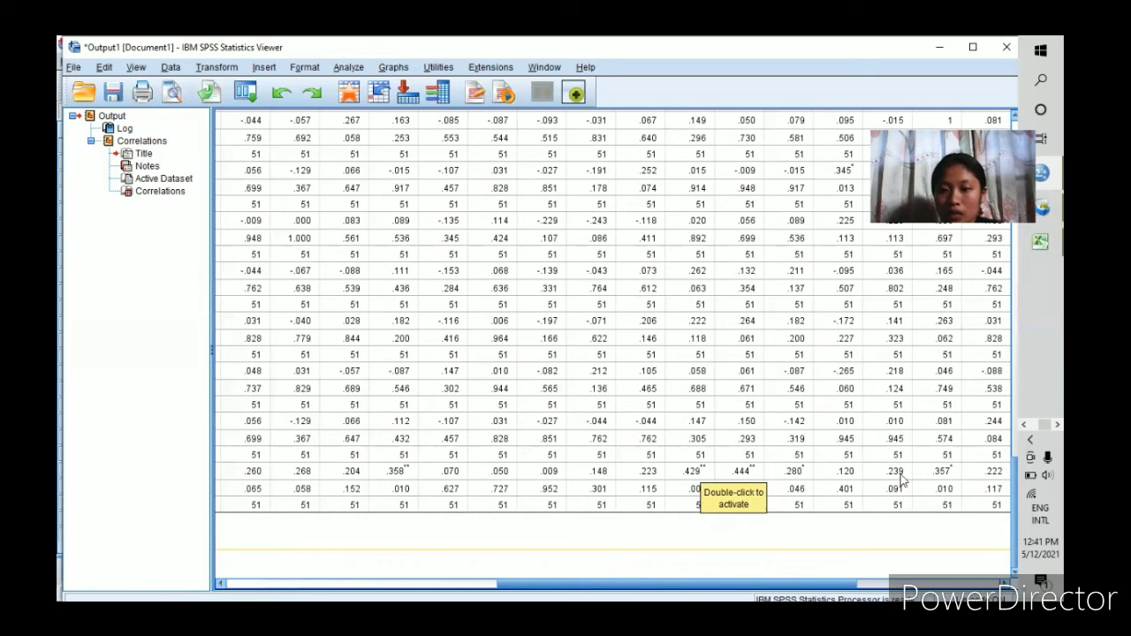
click(1004, 584)
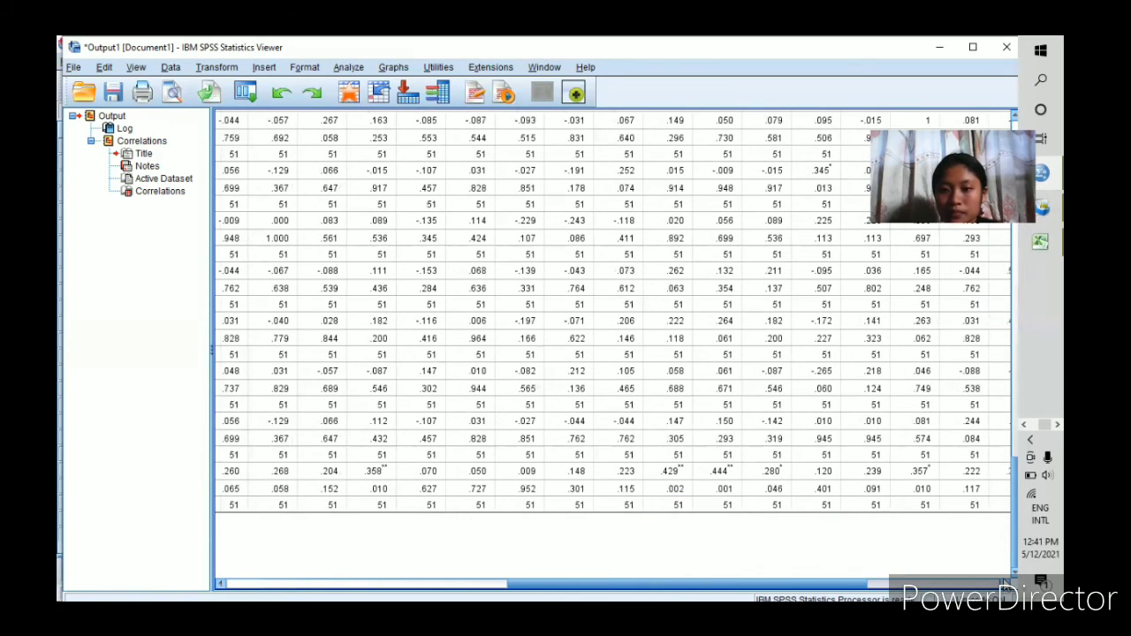
drag(1005, 584, 1005, 584)
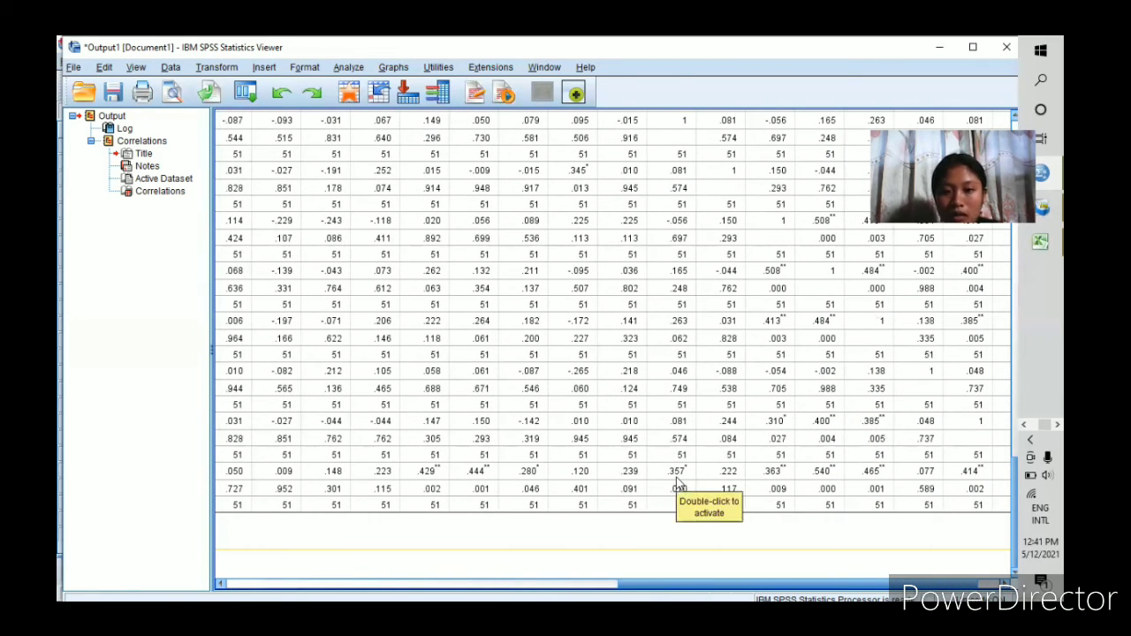
click(738, 477)
scroll(738, 477, down, 10)
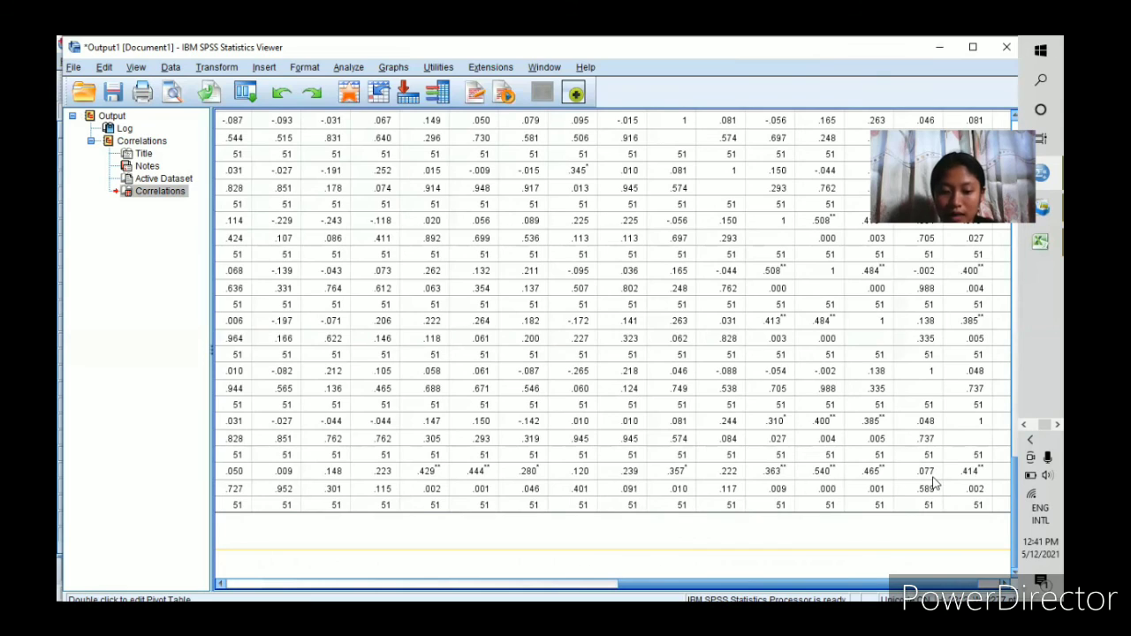
scroll(936, 483, up, 3)
scroll(936, 484, down, 3)
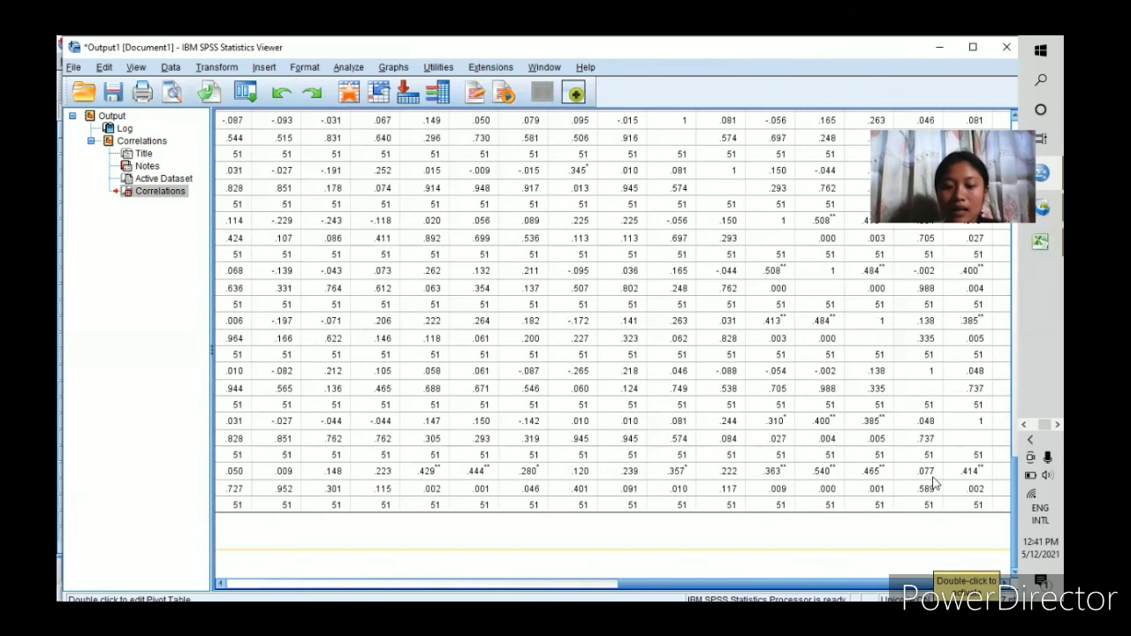
scroll(797, 482, up, 3)
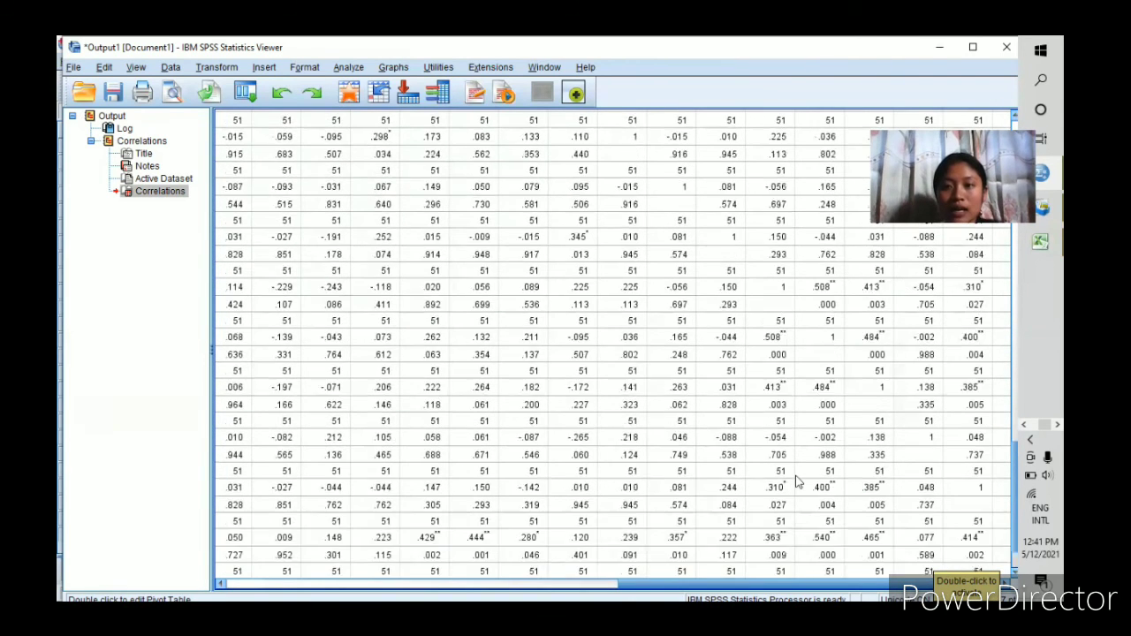
scroll(796, 482, up, 4)
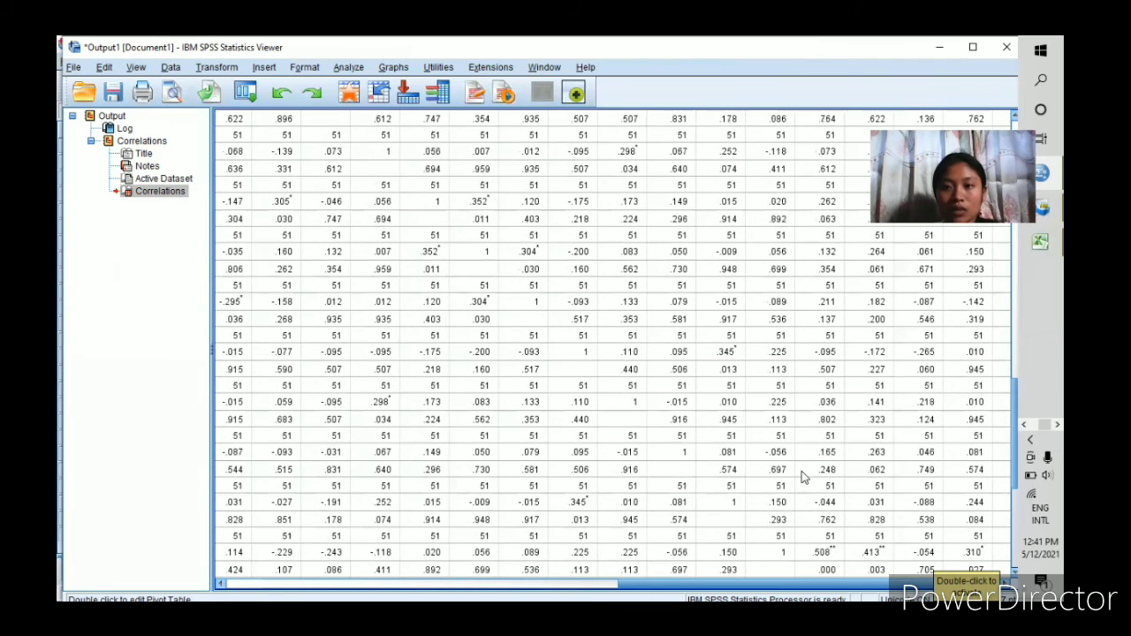
scroll(802, 471, down, 2)
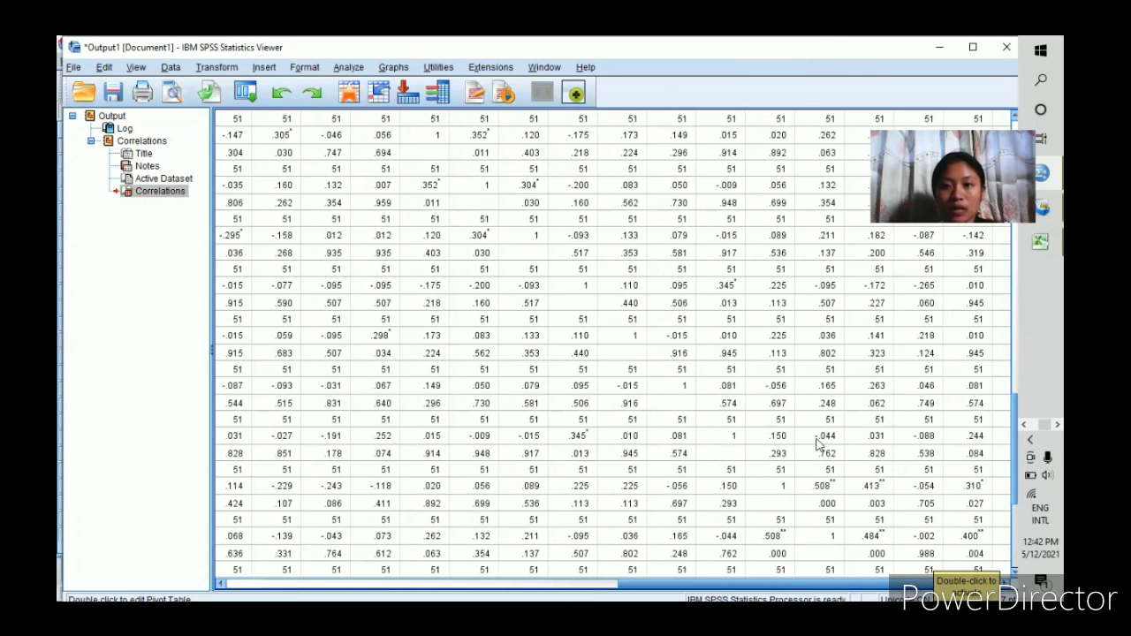
scroll(817, 445, up, 2)
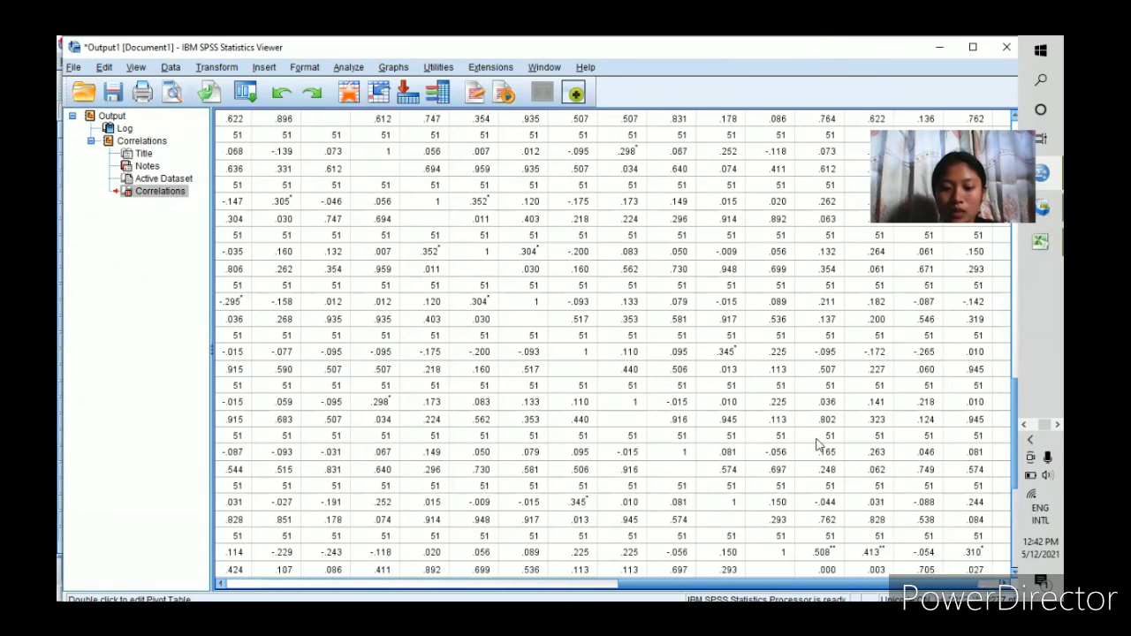